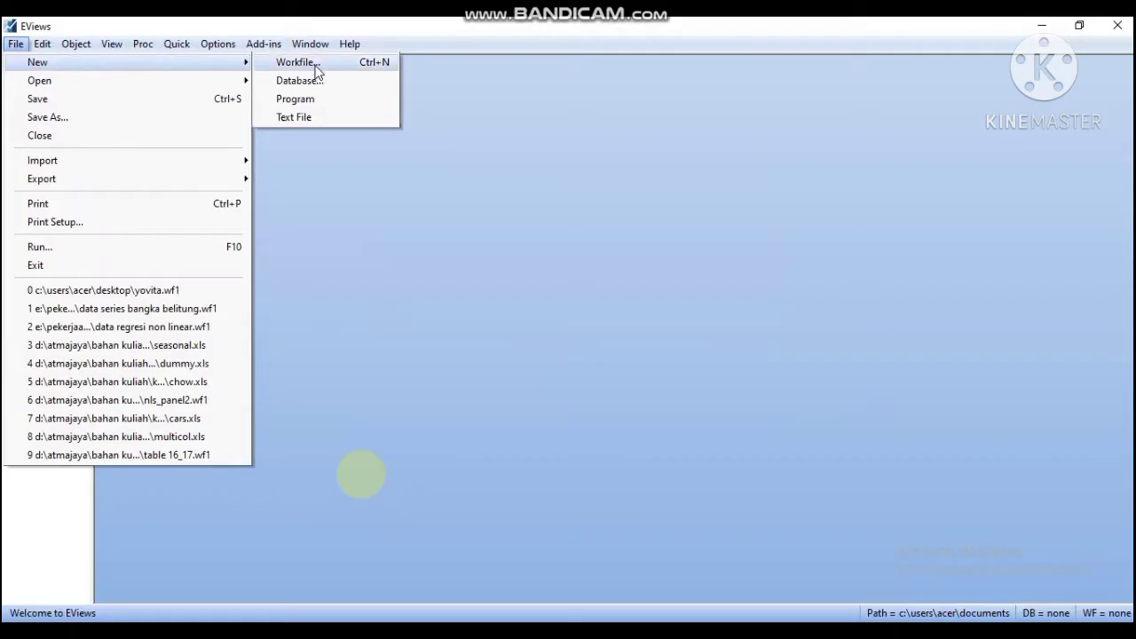
- Create a dated regular-frequency workfile with monthly frequency, running from 2015M01 to 2020M12
{"action": "left_click", "coordinate": [314, 63]}
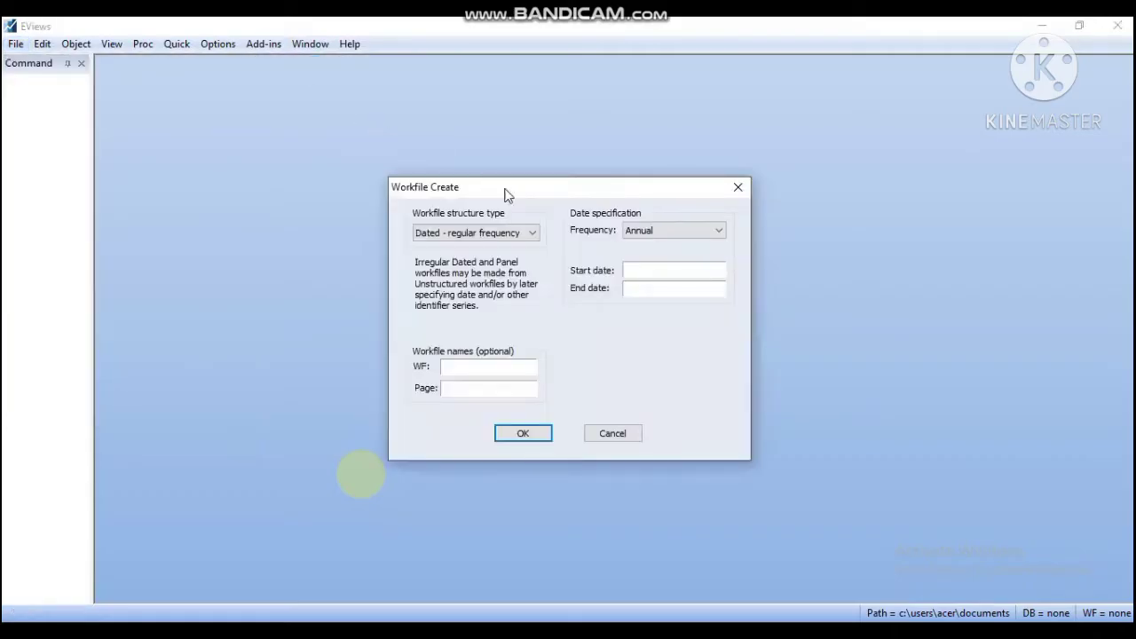
{"action": "left_click", "coordinate": [643, 232]}
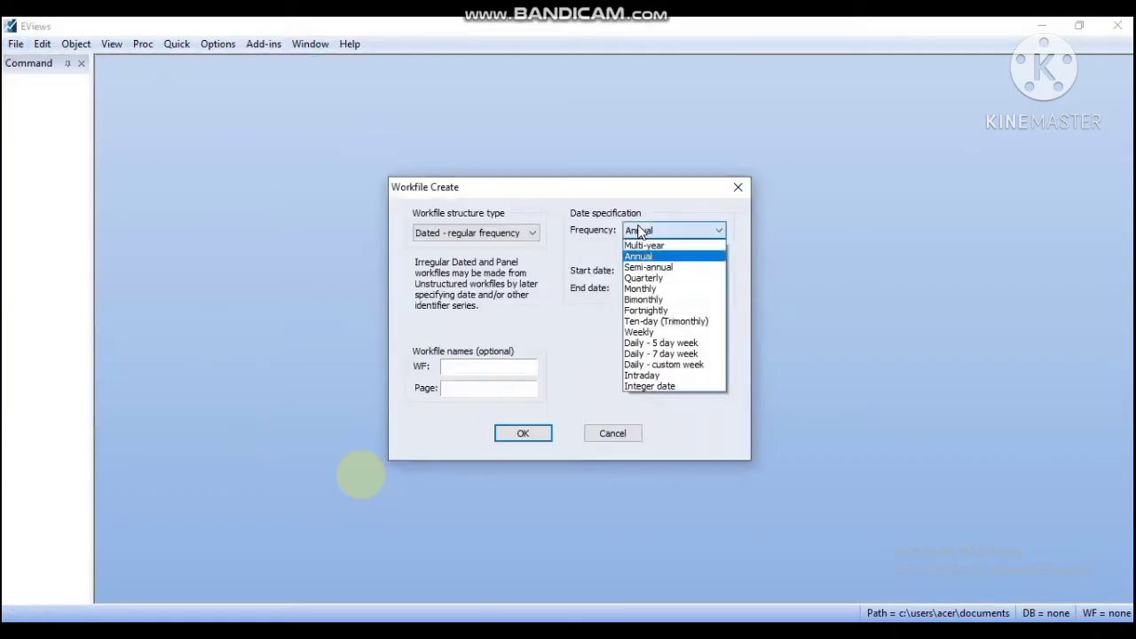
{"action": "left_click", "coordinate": [654, 289]}
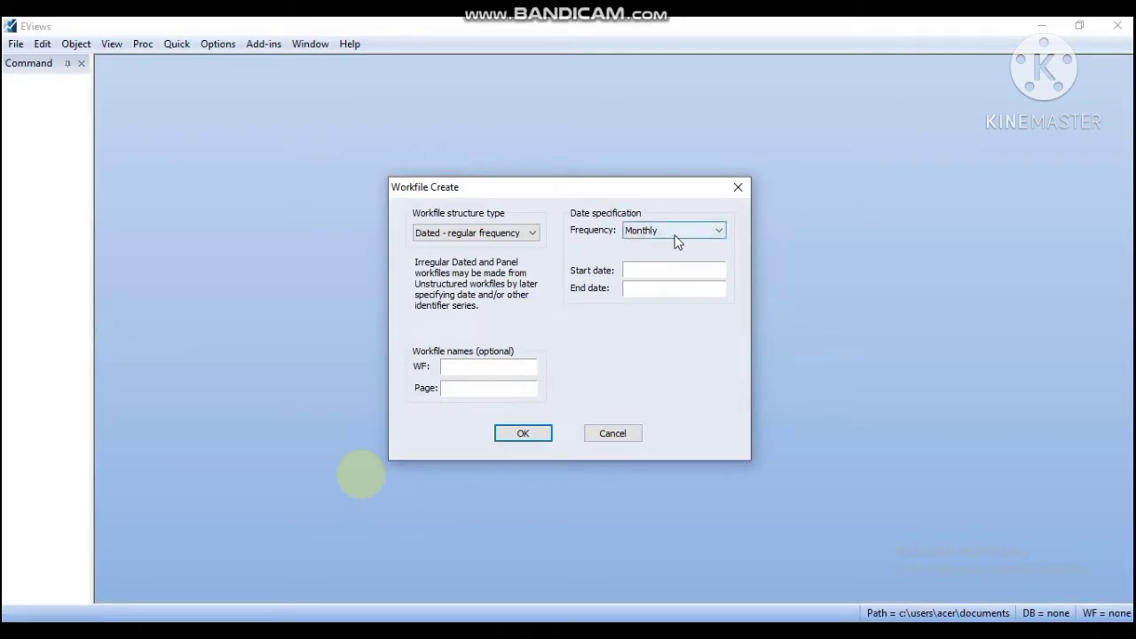
{"action": "type", "text": "012015"}
{"action": "key", "text": "Return"}
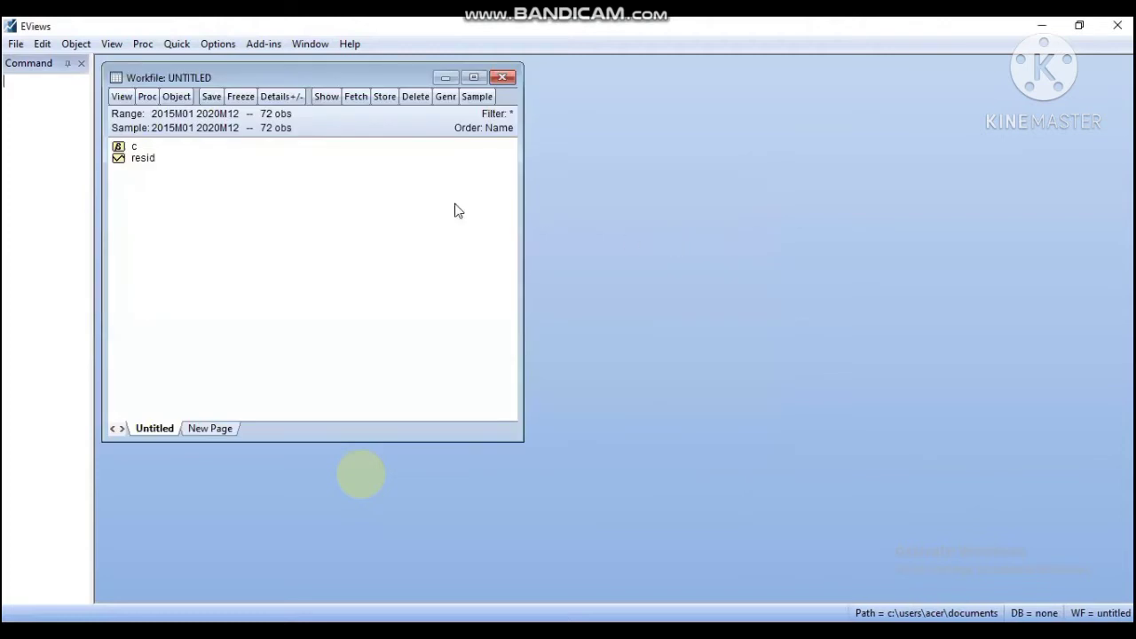
- Review the workfile's structure type, frequency and date range, leaving the settings as they are
{"action": "left_click", "coordinate": [169, 113]}
{"action": "double_click", "coordinate": [169, 114]}
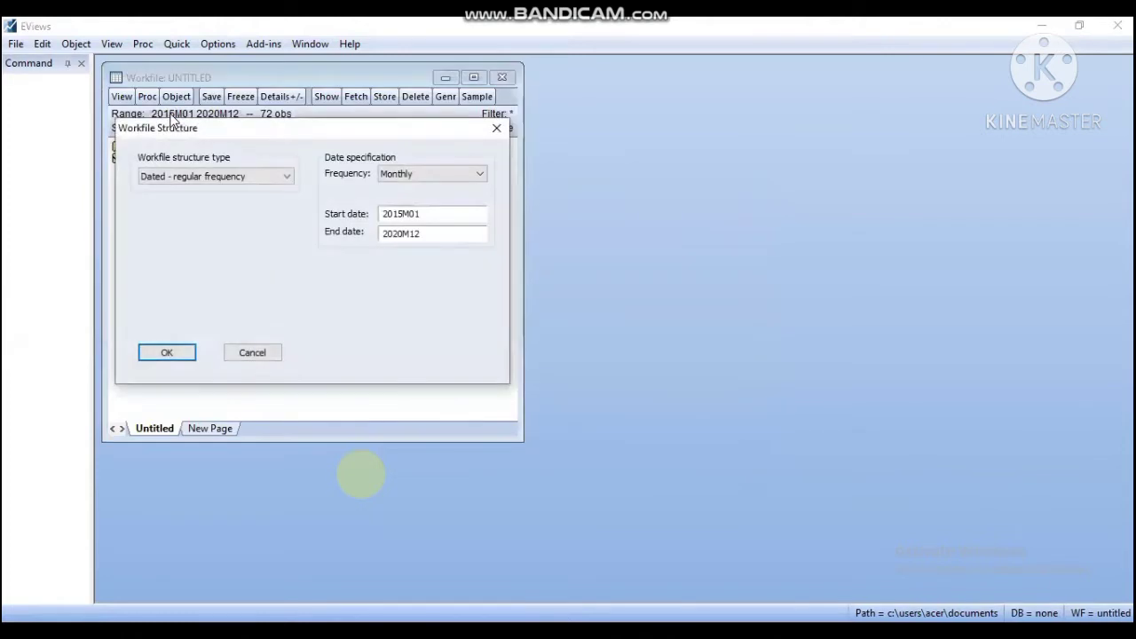
{"action": "left_click", "coordinate": [252, 353]}
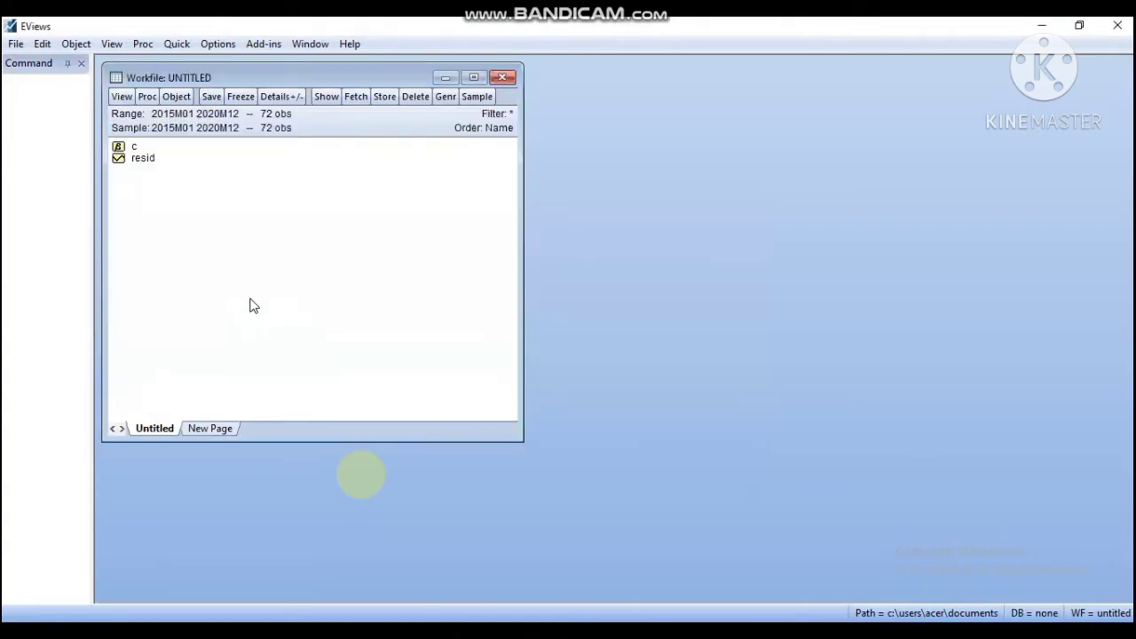
{"action": "right_click", "coordinate": [180, 198]}
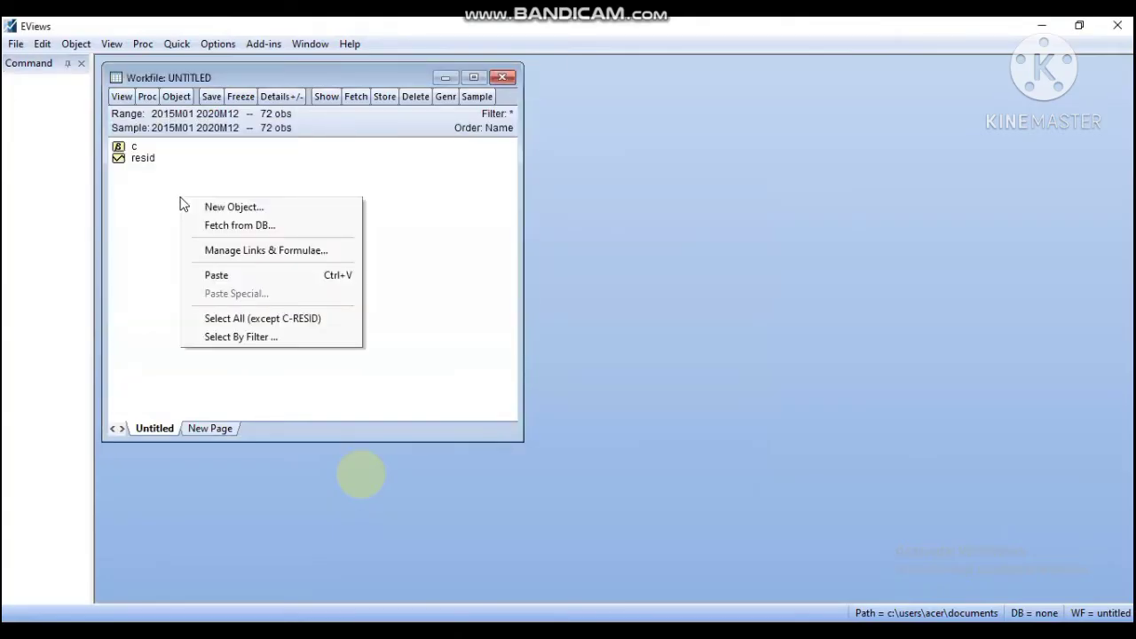
{"action": "left_click", "coordinate": [233, 207]}
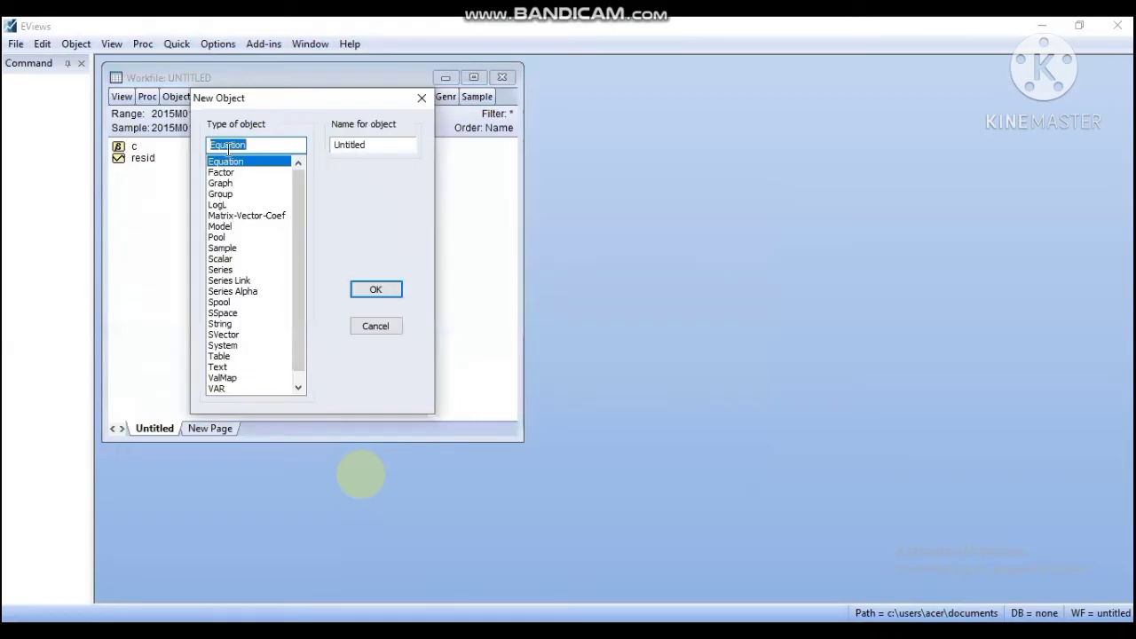
{"action": "left_click", "coordinate": [422, 99]}
- Create a new Series object named ekspor in the workfile
{"action": "right_click", "coordinate": [269, 227]}
{"action": "left_click", "coordinate": [291, 235]}
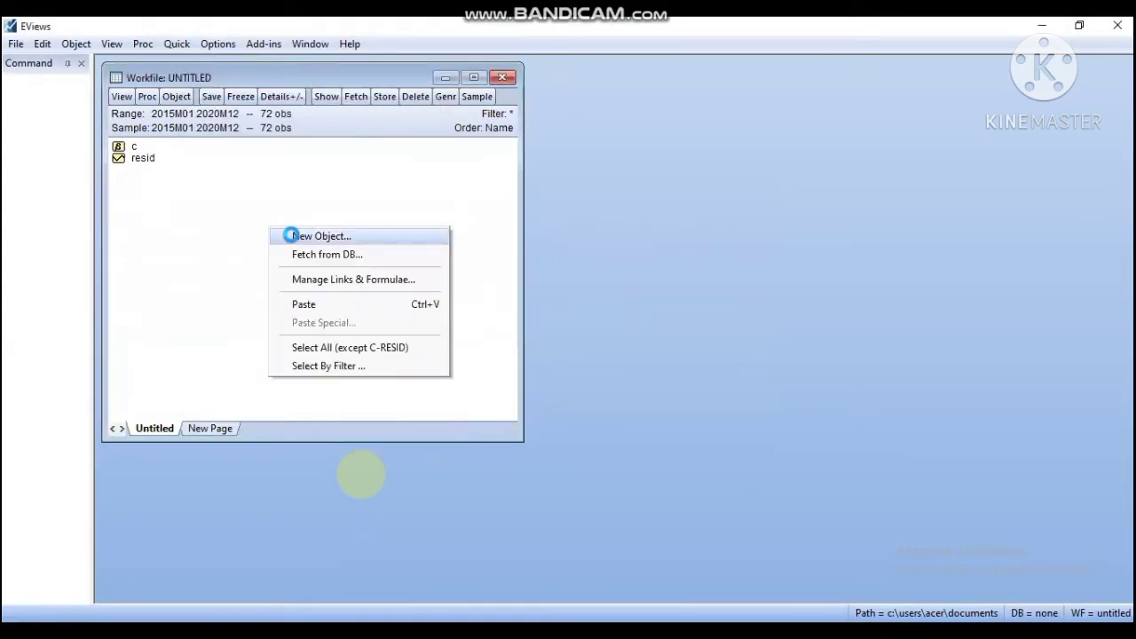
{"action": "left_click", "coordinate": [227, 269]}
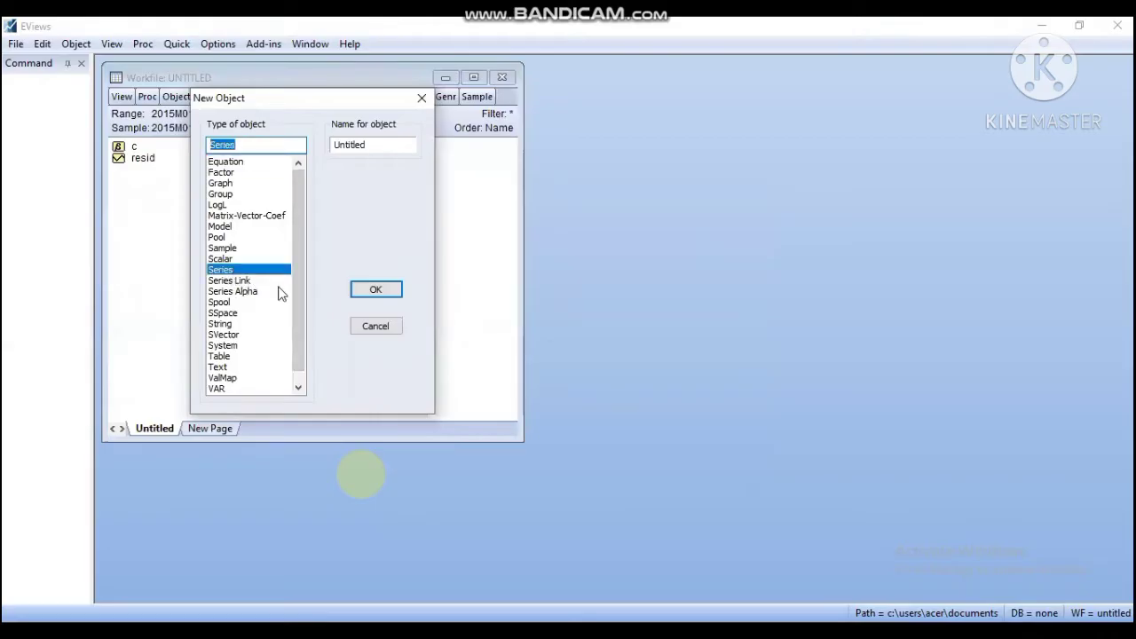
{"action": "left_click_drag", "start_coordinate": [369, 146], "coordinate": [296, 145]}
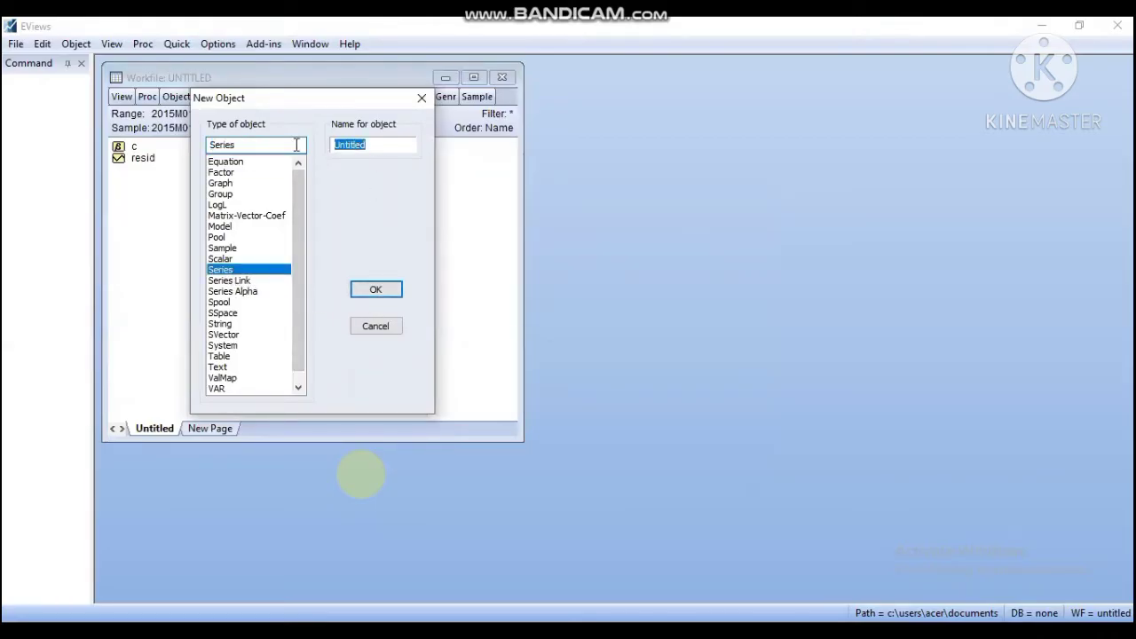
{"action": "type", "text": "ekspor"}
{"action": "key", "text": "Return"}
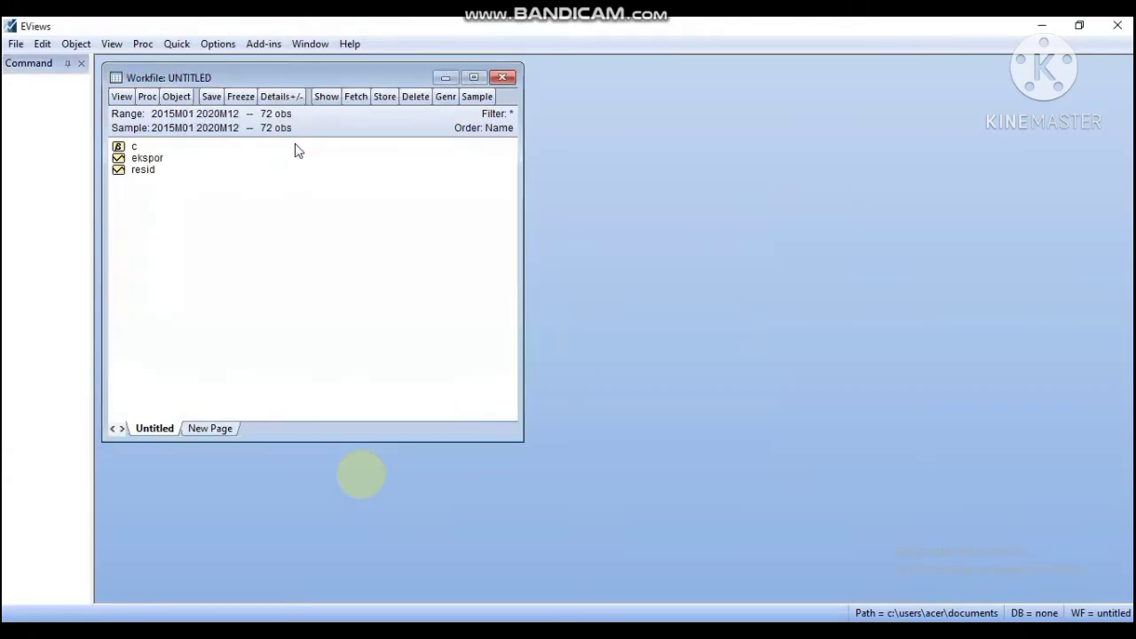
- Open the ekspor series and paste the copied monthly data starting at 2015M01, accepting the switch to edit mode
{"action": "double_click", "coordinate": [149, 158]}
{"action": "scroll", "coordinate": [253, 250], "scroll_direction": "down", "scroll_amount": 17}
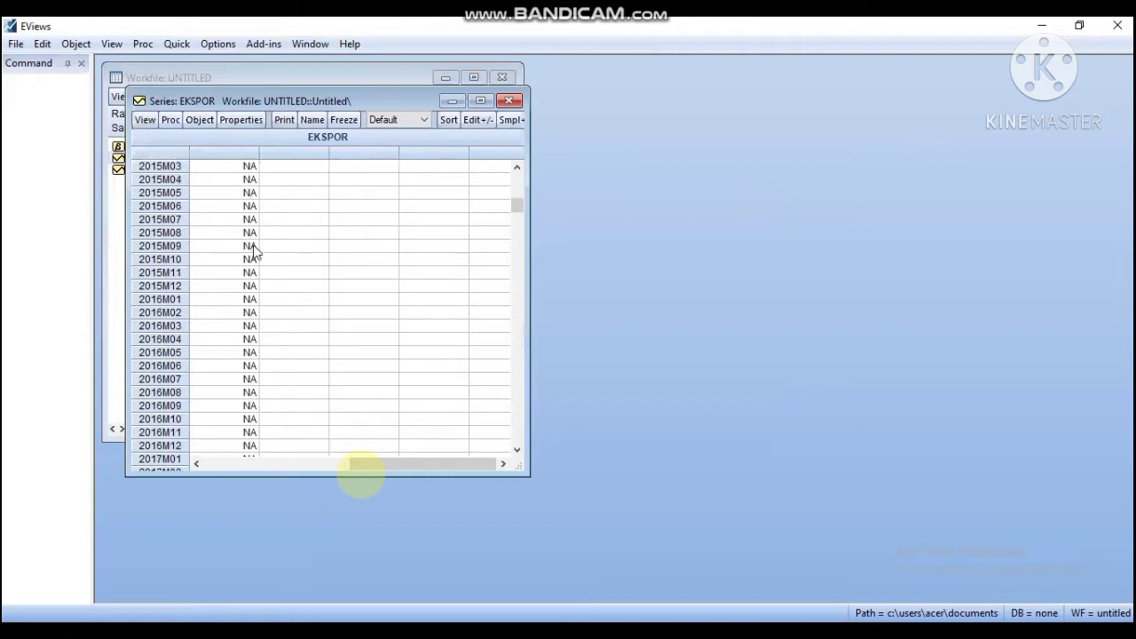
{"action": "scroll", "coordinate": [293, 276], "scroll_direction": "up", "scroll_amount": 17}
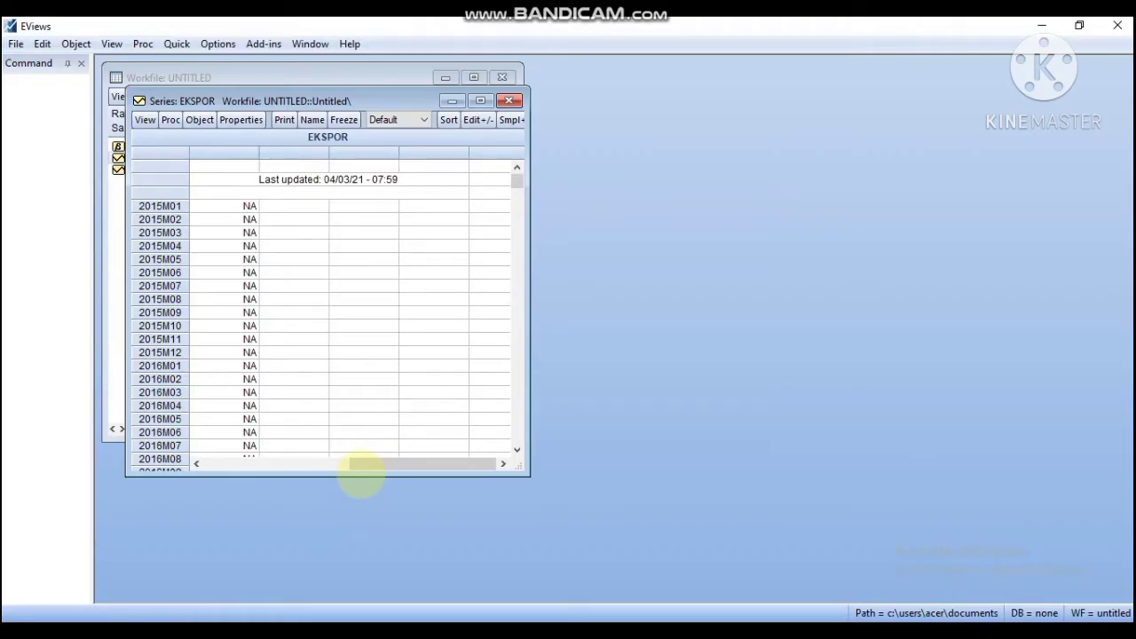
{"action": "key", "text": "alt+Tab"}
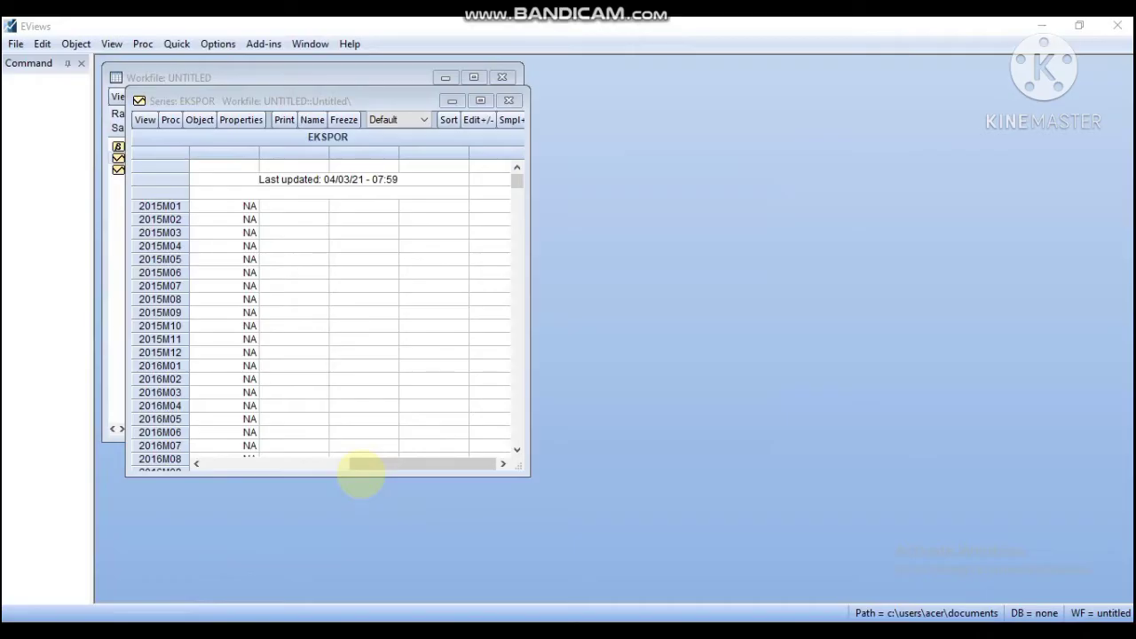
{"action": "left_click", "coordinate": [247, 208]}
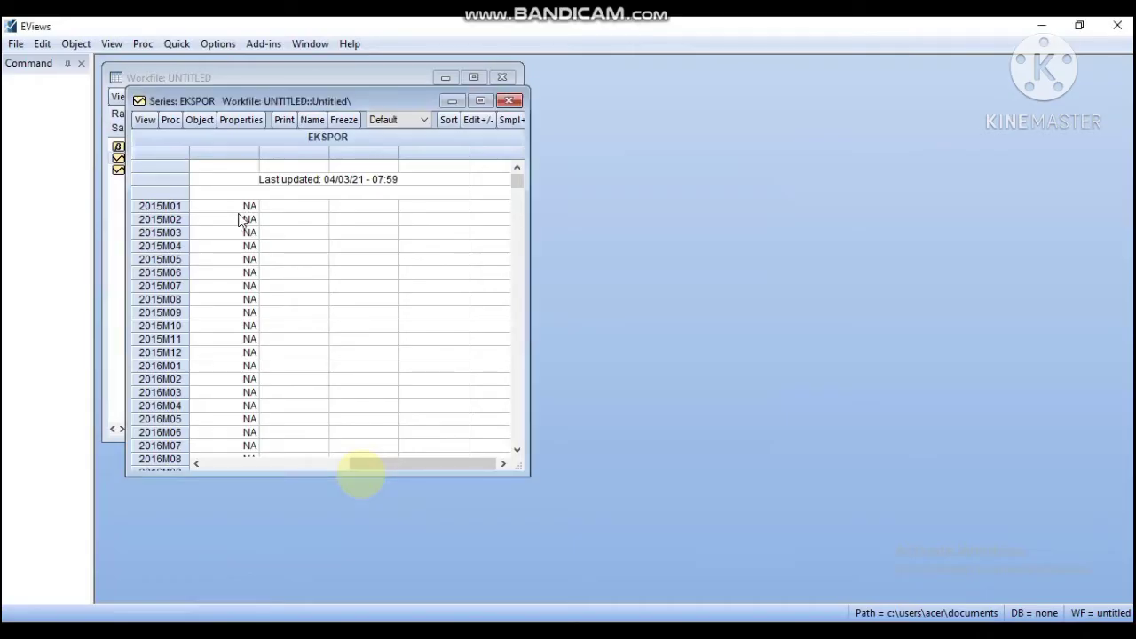
{"action": "left_click", "coordinate": [245, 210]}
{"action": "key", "text": "ctrl+v"}
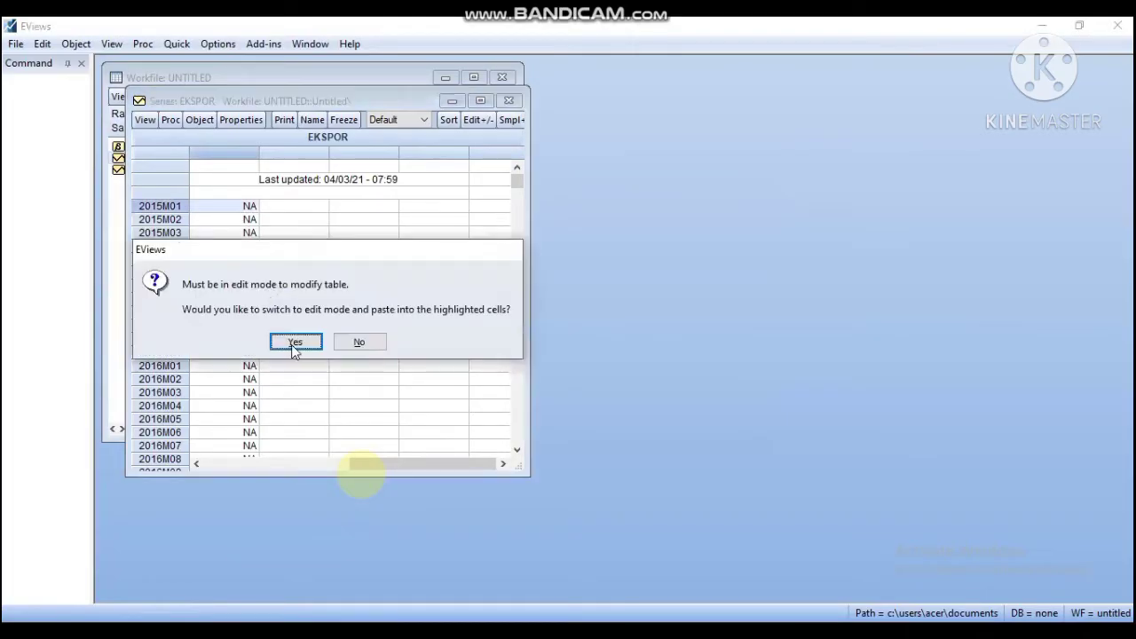
{"action": "left_click", "coordinate": [288, 339]}
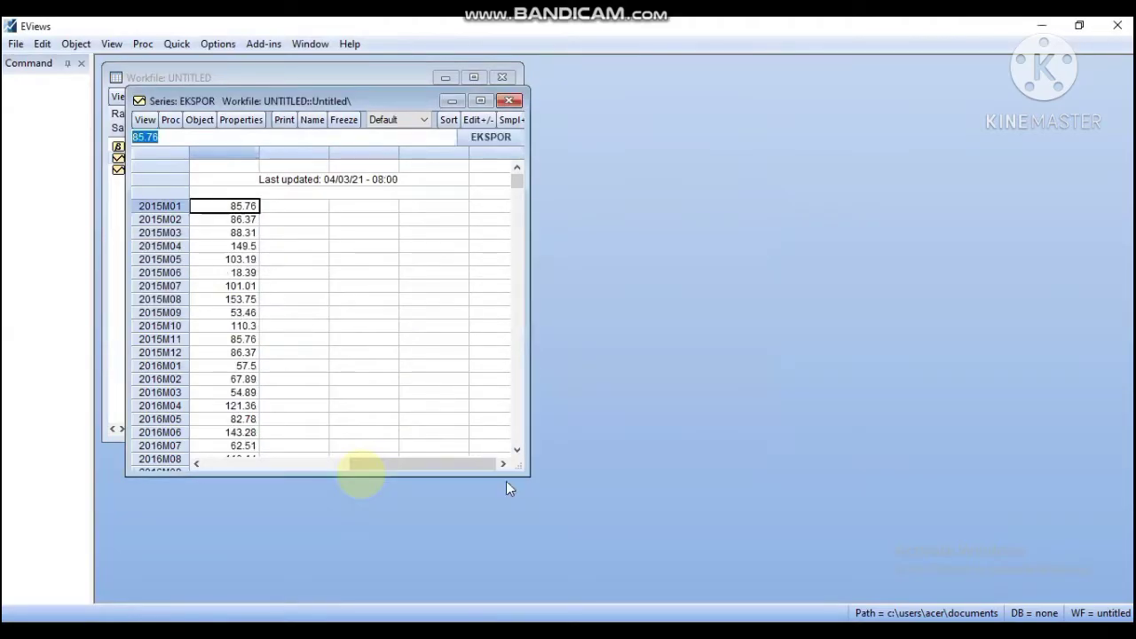
- Make the ekspor series window taller, check the pasted values down to 2020M12, and minimize the window
{"action": "left_click_drag", "start_coordinate": [527, 472], "coordinate": [532, 588]}
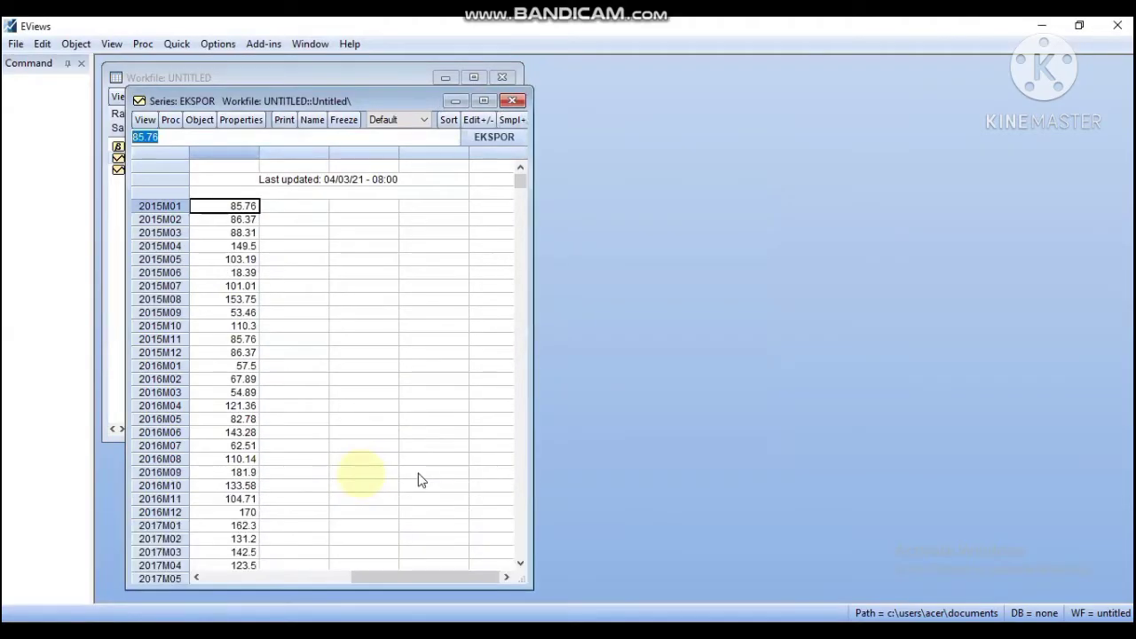
{"action": "scroll", "coordinate": [302, 302], "scroll_direction": "down", "scroll_amount": 2}
{"action": "scroll", "coordinate": [292, 325], "scroll_direction": "down", "scroll_amount": 12}
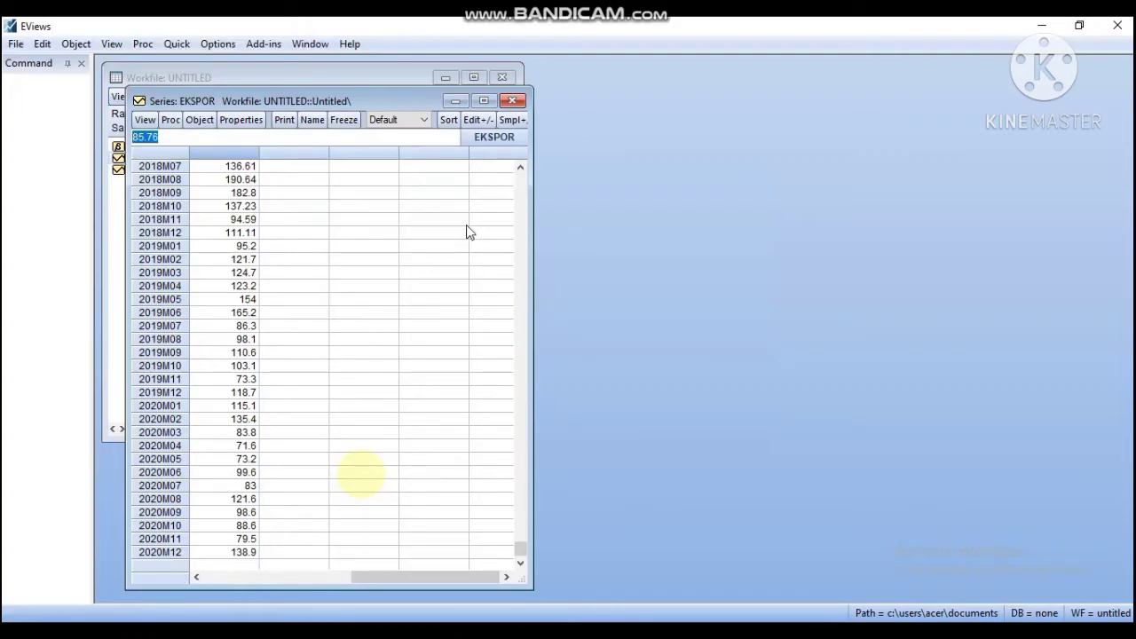
{"action": "left_click", "coordinate": [456, 101]}
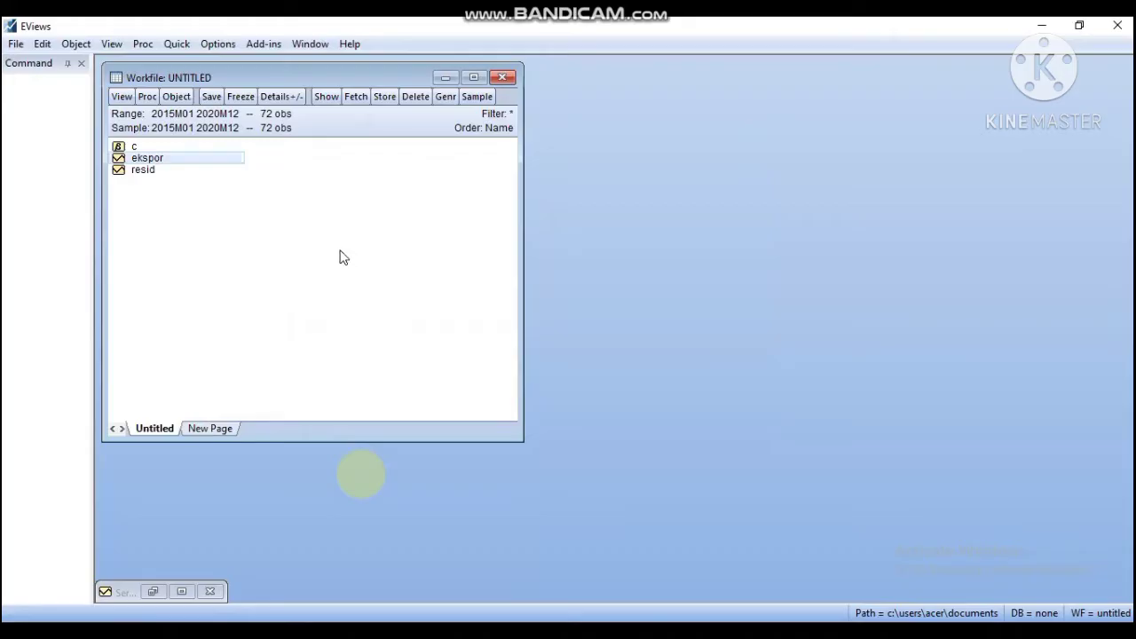
- Bring the minimized ekspor series spreadsheet back as a normal-size window
{"action": "left_click", "coordinate": [133, 157]}
{"action": "left_click", "coordinate": [133, 158]}
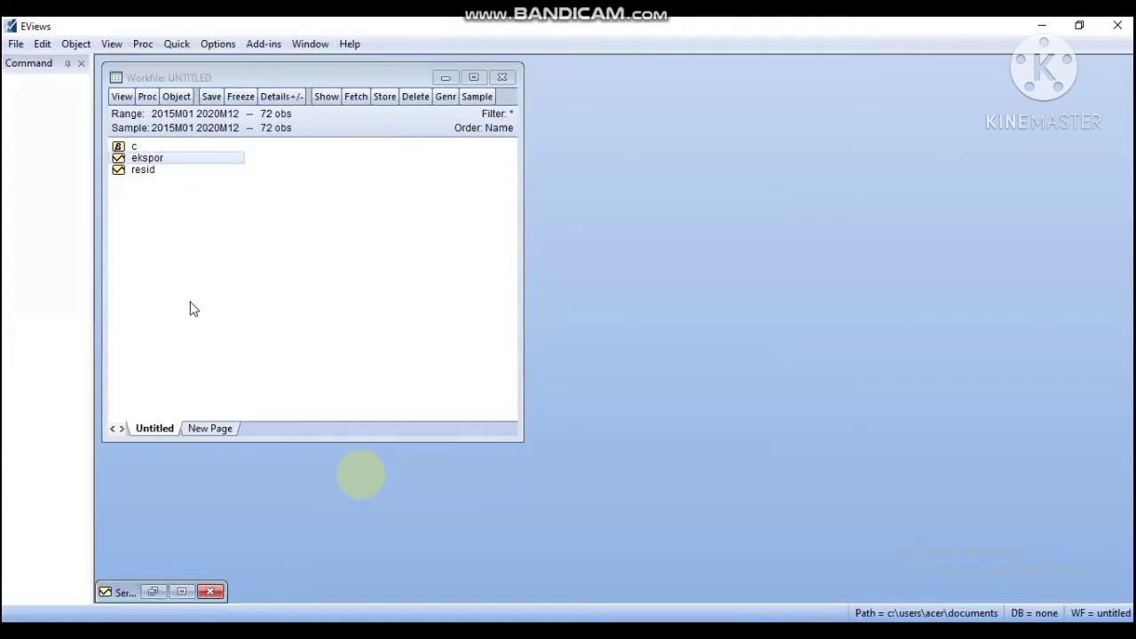
{"action": "left_click", "coordinate": [182, 592]}
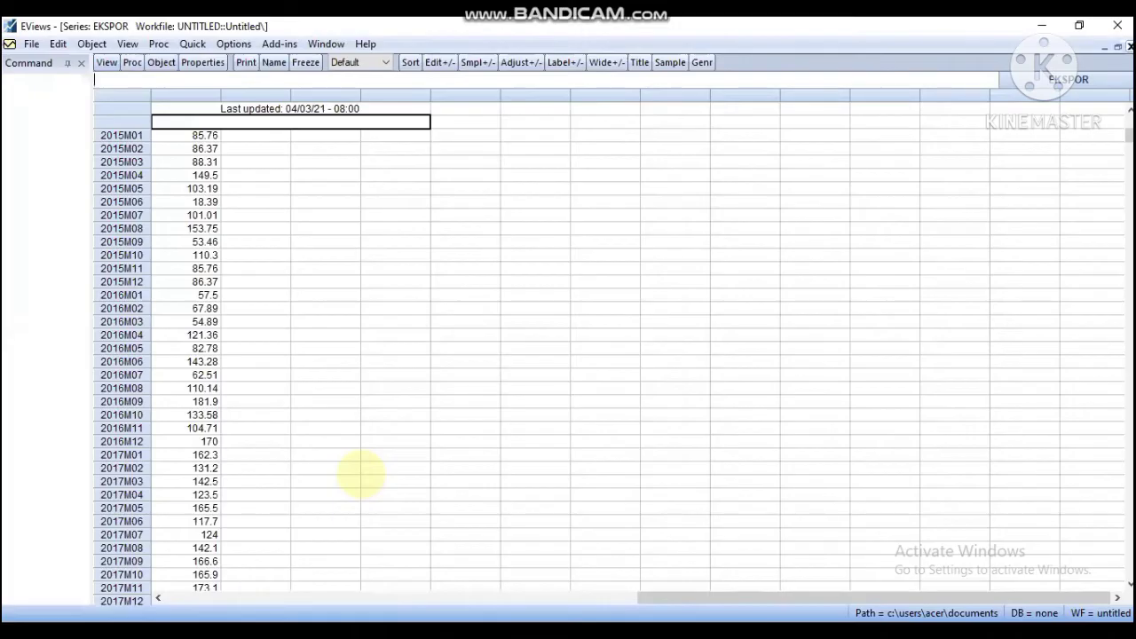
{"action": "left_click", "coordinate": [1118, 46]}
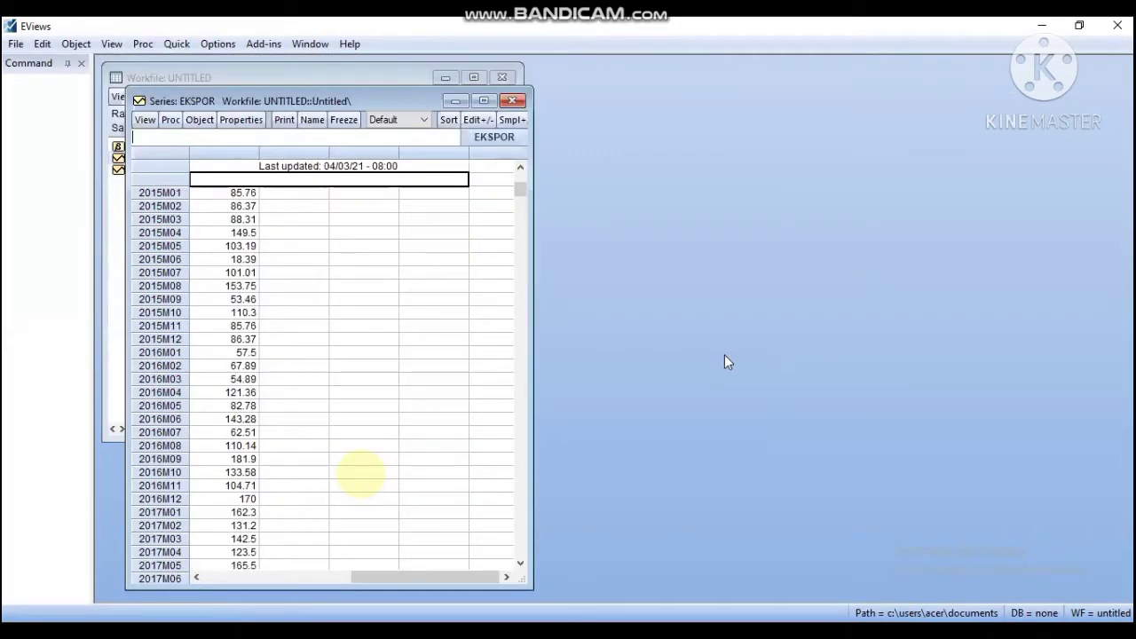
- Plot the ekspor series as a basic Line & Symbol graph of the raw data and widen its window to inspect the pattern
{"action": "left_click", "coordinate": [144, 120]}
{"action": "left_click", "coordinate": [182, 159]}
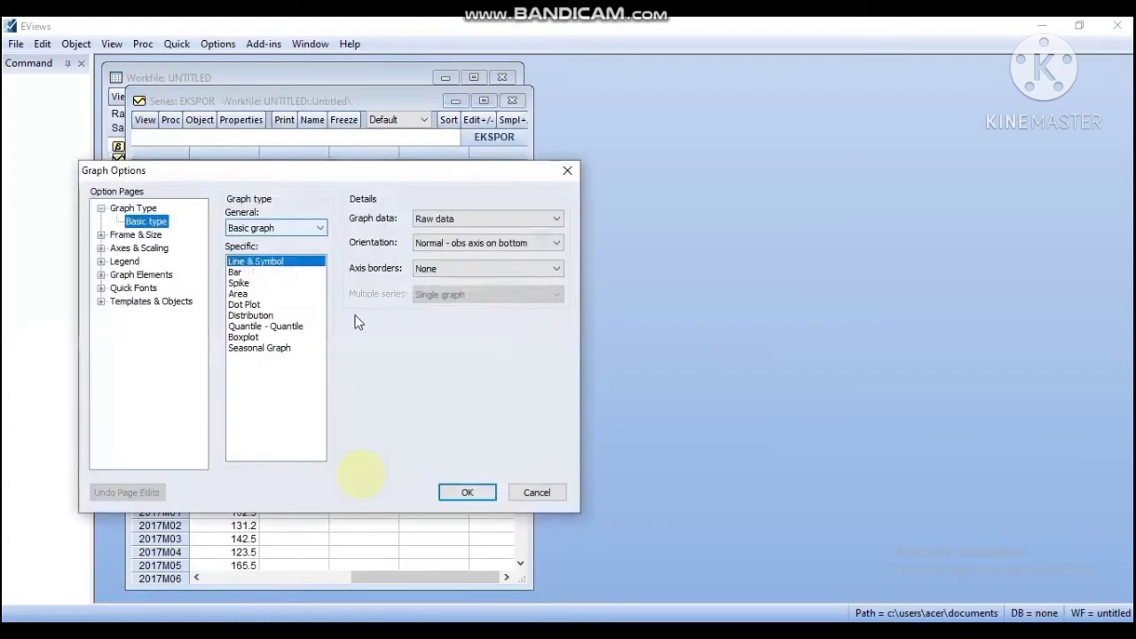
{"action": "left_click", "coordinate": [468, 493]}
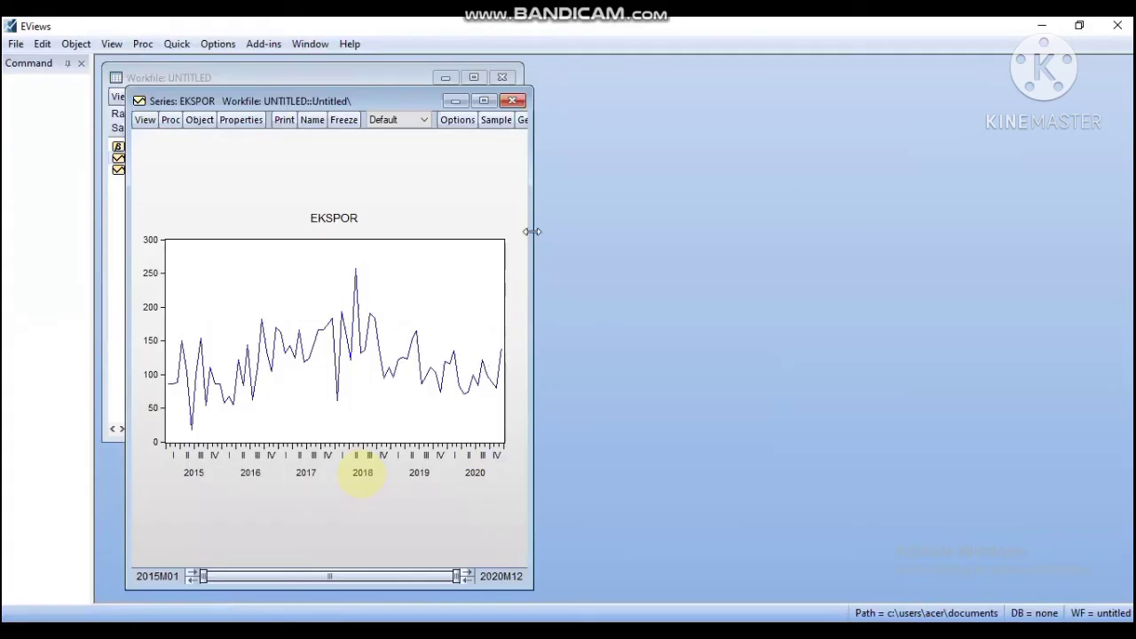
{"action": "left_click_drag", "start_coordinate": [532, 231], "coordinate": [857, 233]}
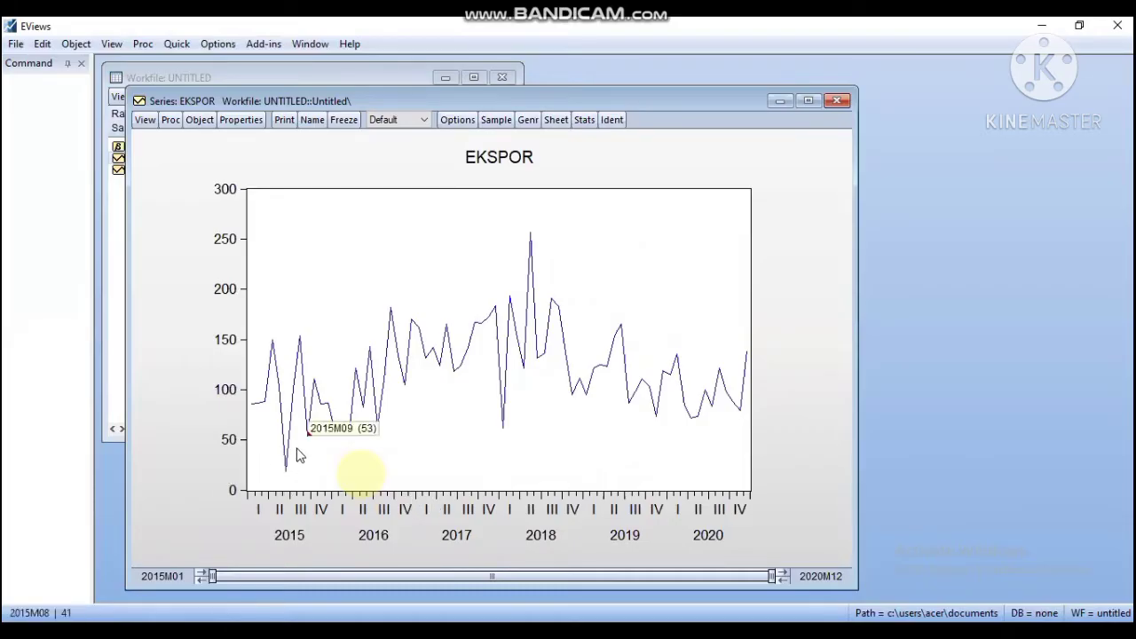
{"action": "mouse_move", "coordinate": [289, 458]}
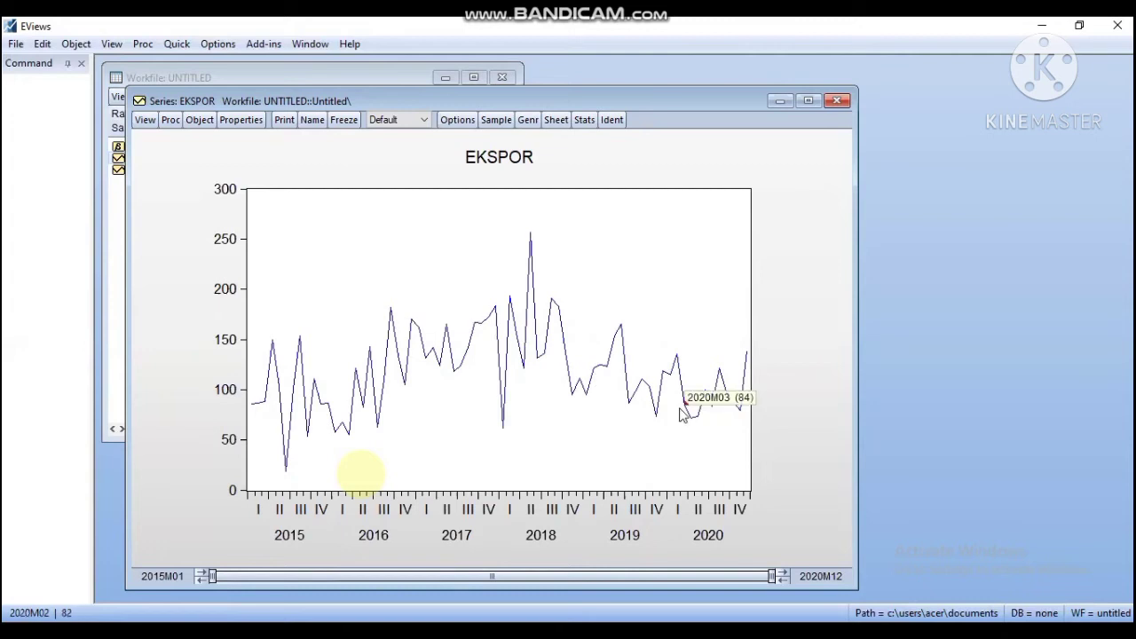
- Run an Augmented Dickey-Fuller unit root test on ekspor in level with intercept, using Schwarz Info Criterion and maximum lags 11
{"action": "left_click", "coordinate": [145, 120]}
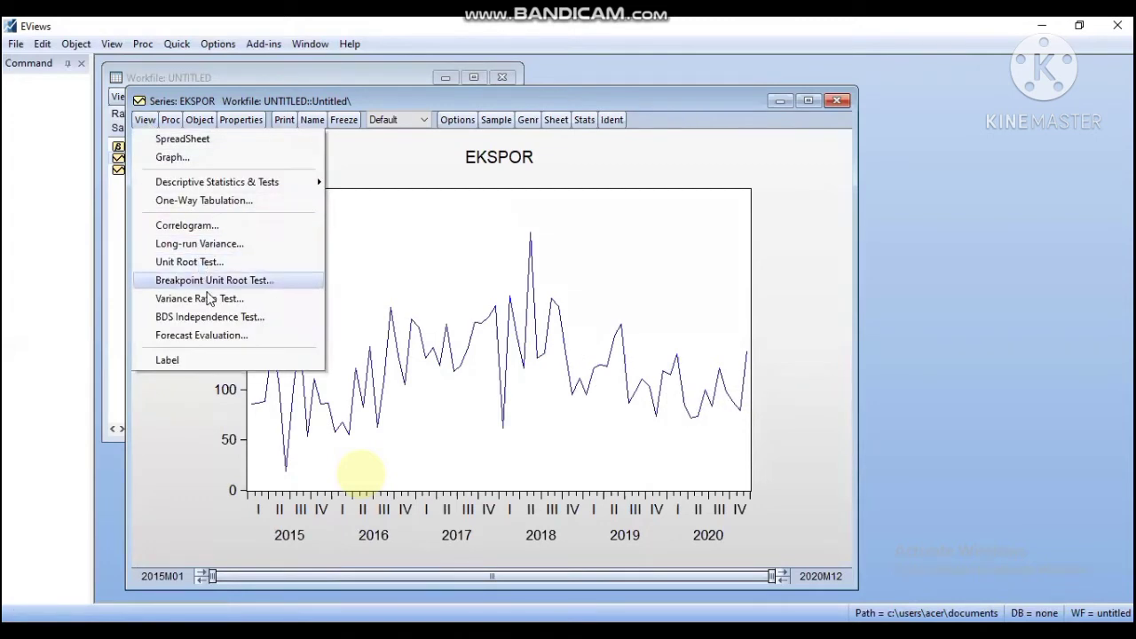
{"action": "left_click", "coordinate": [189, 262]}
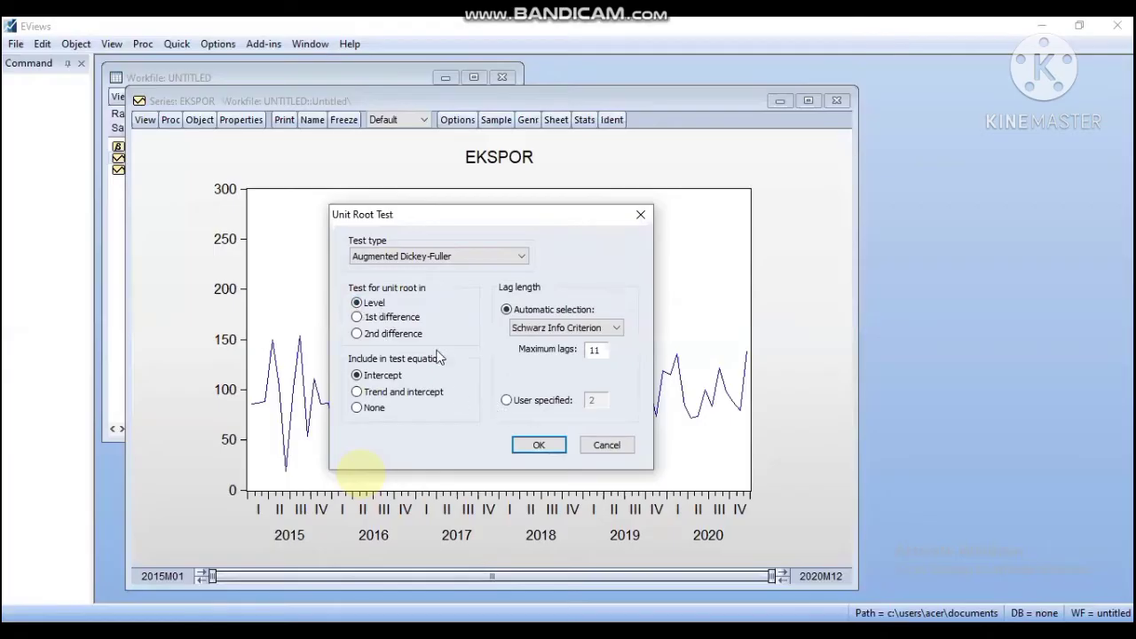
{"action": "left_click", "coordinate": [537, 444]}
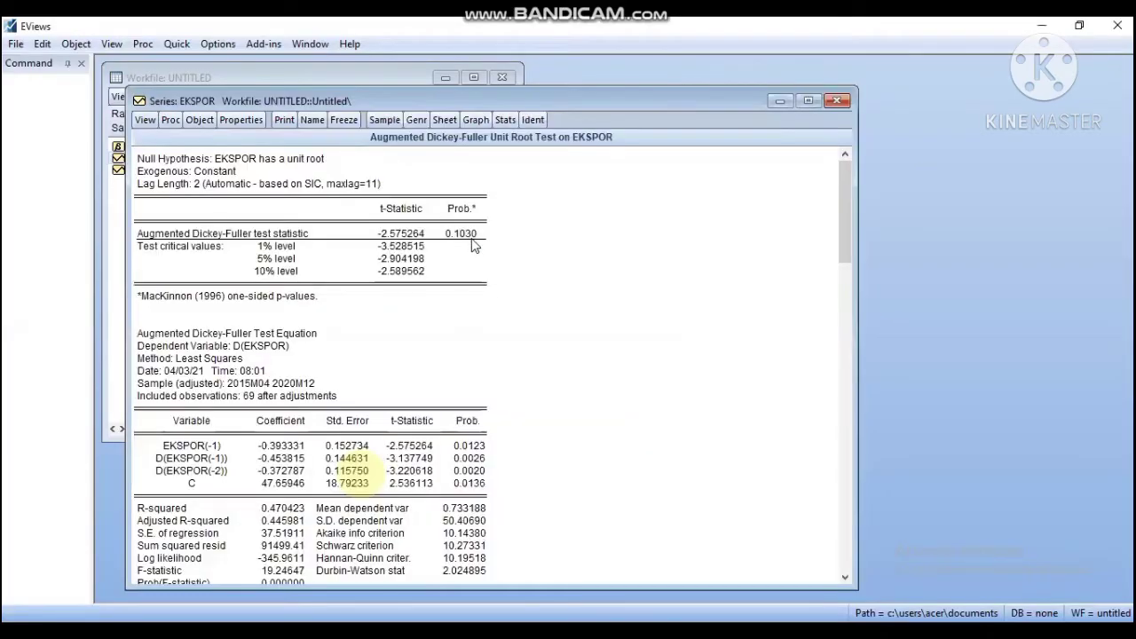
{"action": "mouse_move", "coordinate": [846, 218]}
{"action": "left_mouse_down"}
{"action": "mouse_move", "coordinate": [852, 337]}
{"action": "mouse_move", "coordinate": [850, 210]}
{"action": "left_mouse_up"}
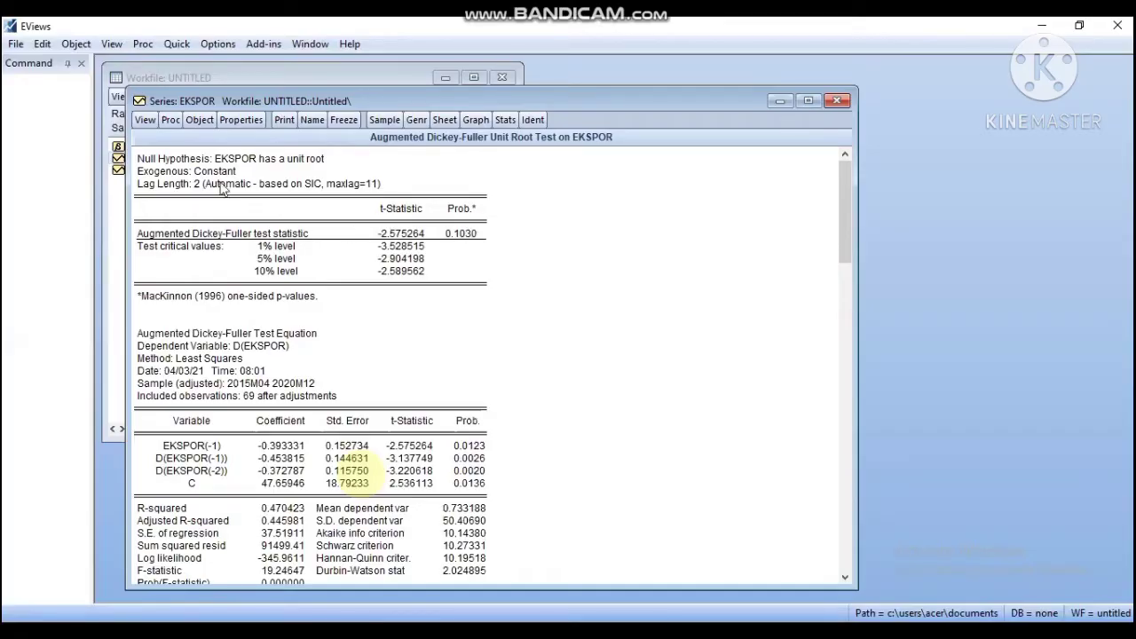
- Run the Augmented Dickey-Fuller unit root test on ekspor in 1st difference with intercept
{"action": "left_click", "coordinate": [139, 119]}
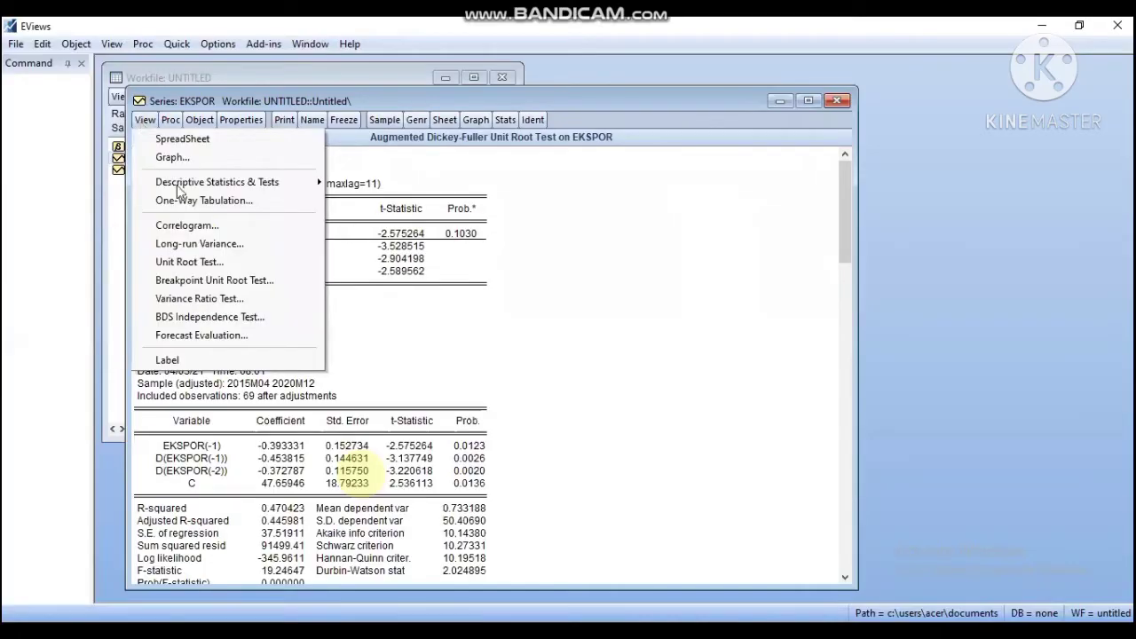
{"action": "left_click", "coordinate": [196, 261]}
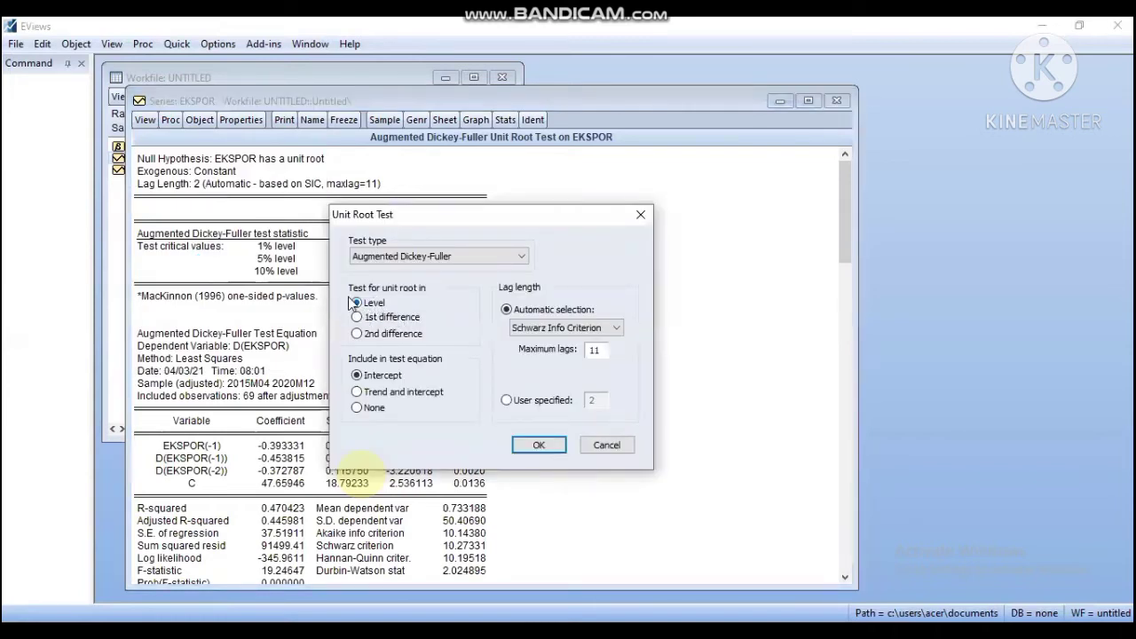
{"action": "left_click", "coordinate": [384, 325]}
{"action": "left_click", "coordinate": [539, 448]}
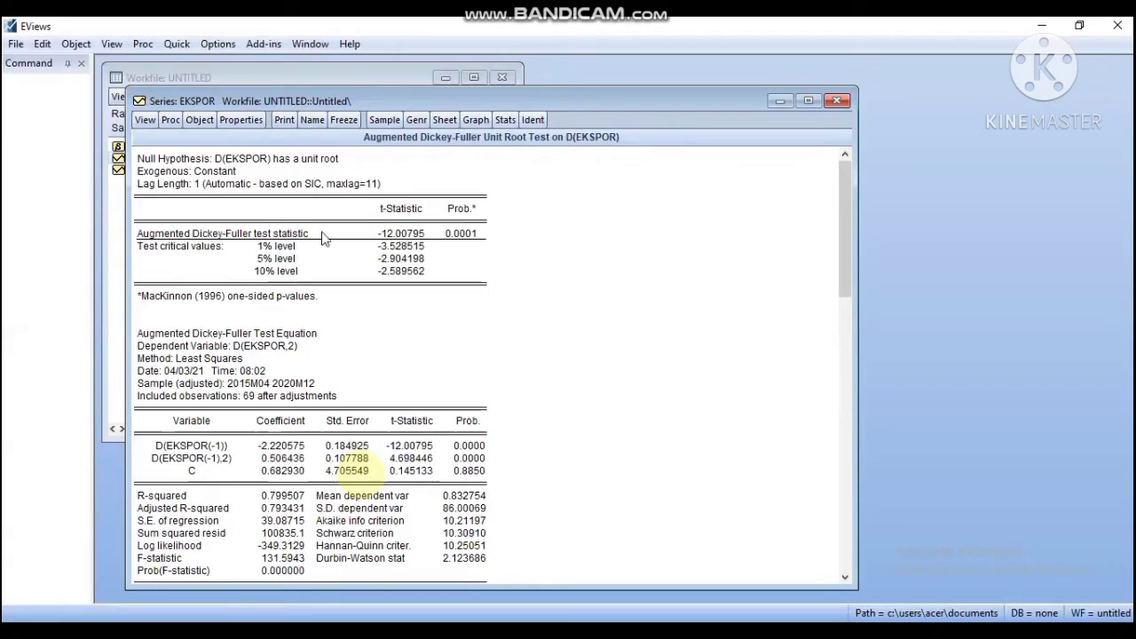
- Show the correlogram of ekspor in 1st difference with 32 lags and maximize its window
{"action": "left_click", "coordinate": [145, 121]}
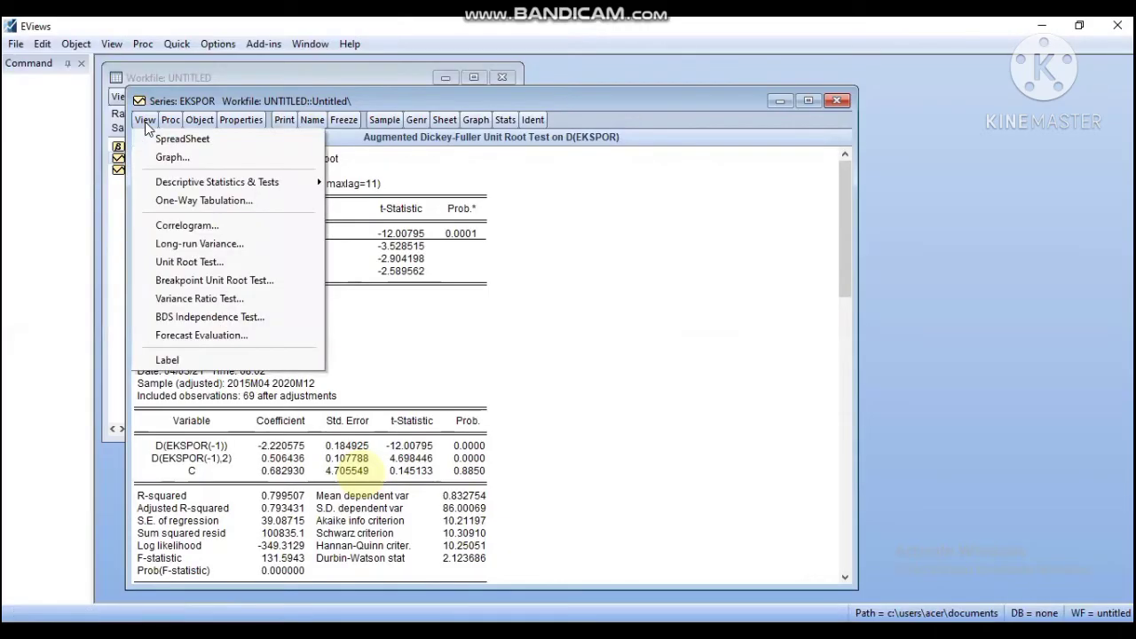
{"action": "left_click", "coordinate": [166, 228]}
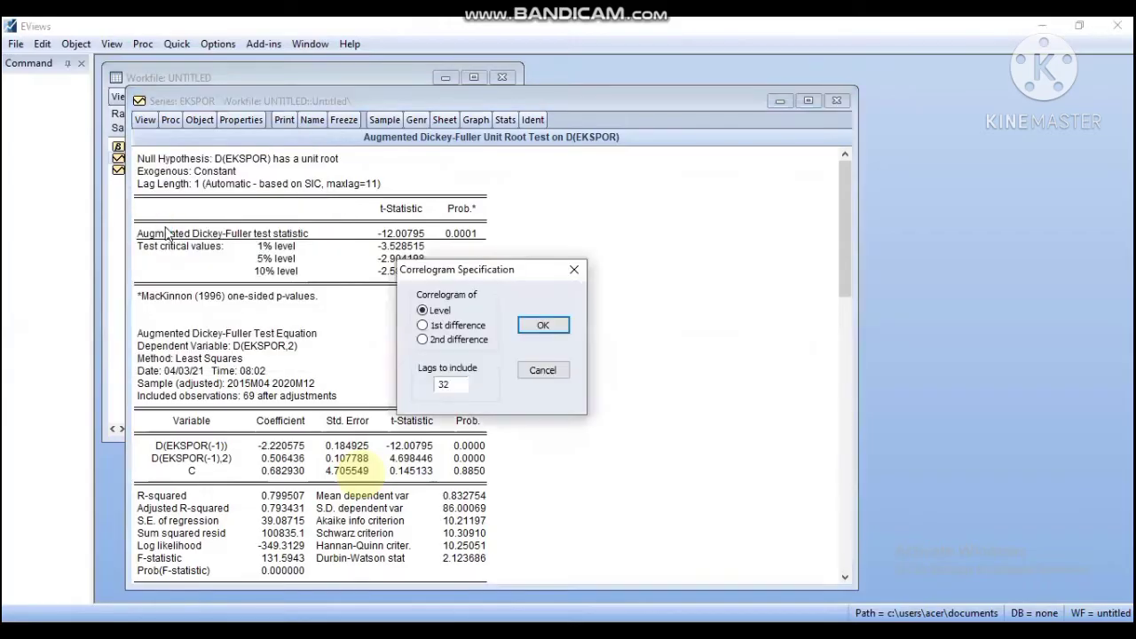
{"action": "left_click", "coordinate": [445, 325]}
{"action": "left_click", "coordinate": [539, 326]}
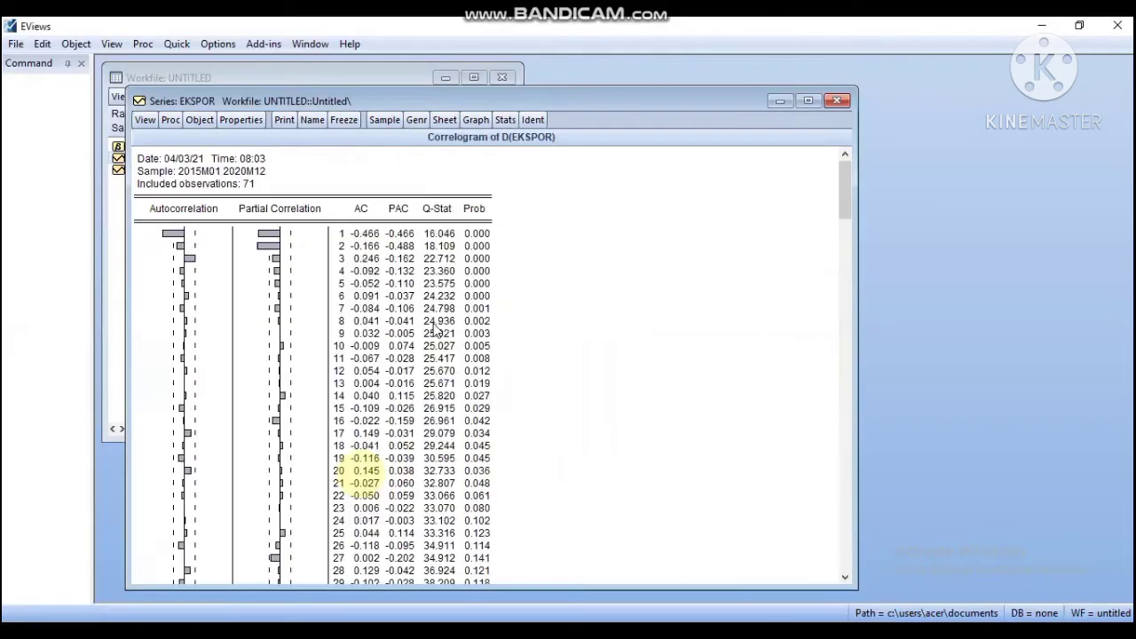
{"action": "left_click", "coordinate": [807, 100]}
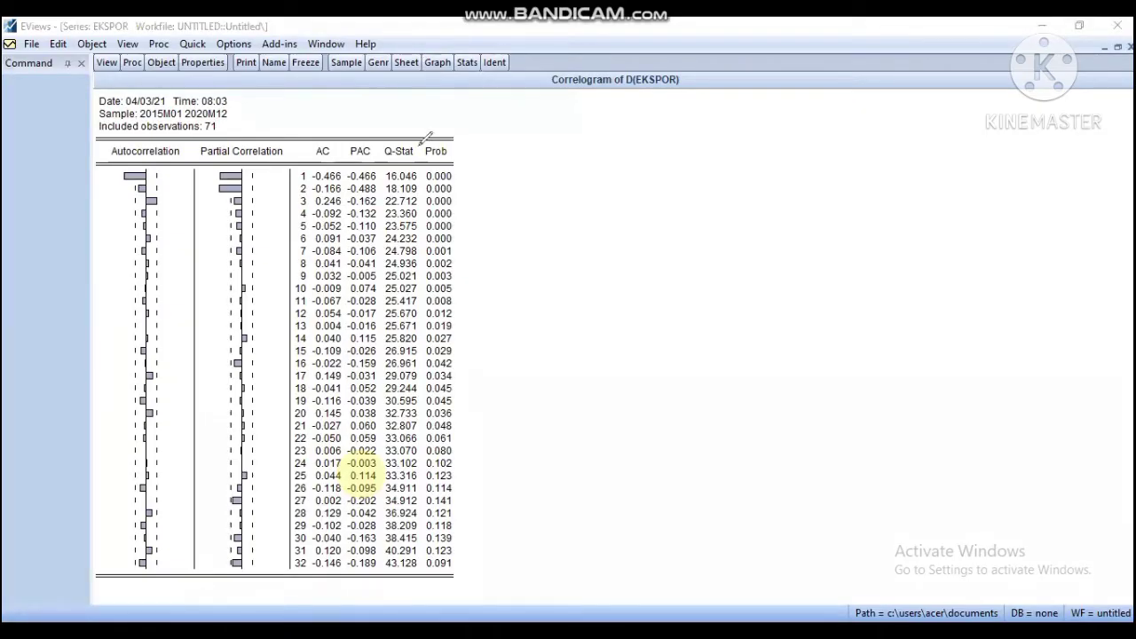
- Add an on-screen text note beside the correlogram reading "Potensial Model nya: P D Q (1 1 1)"
{"action": "left_click", "coordinate": [625, 138]}
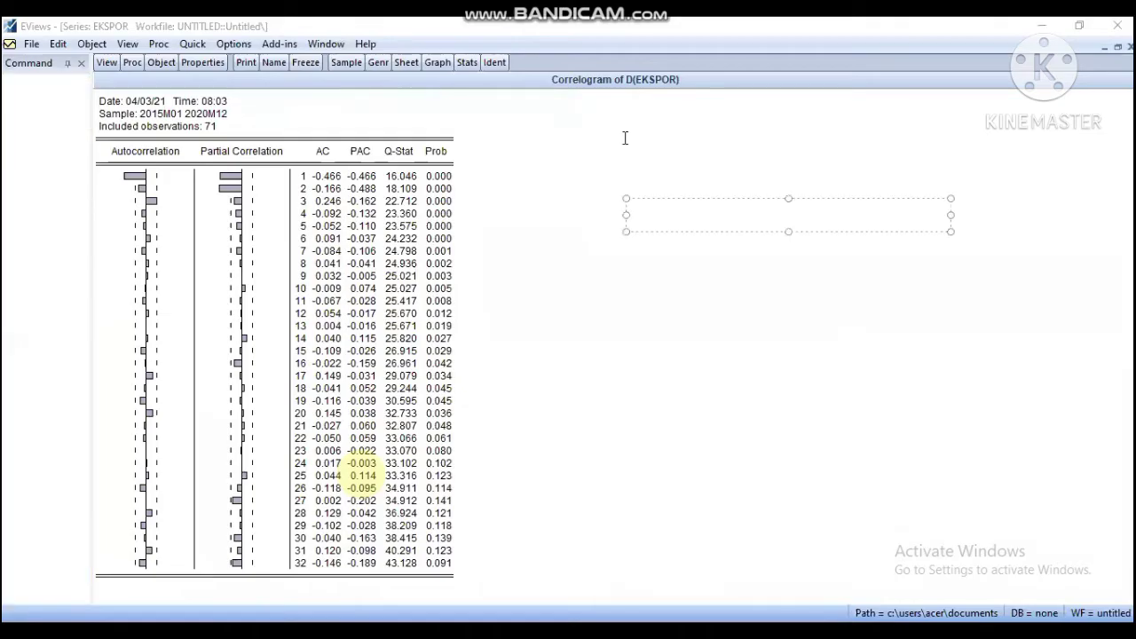
{"action": "type", "text": "Potensi"}
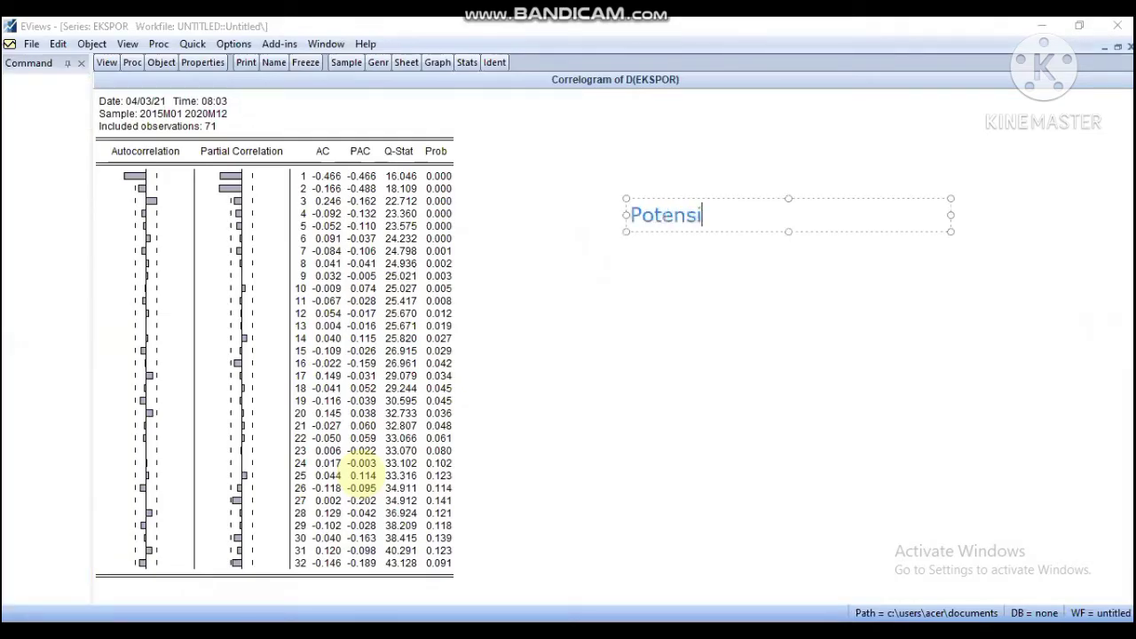
{"action": "type", "text": "al Model ny"}
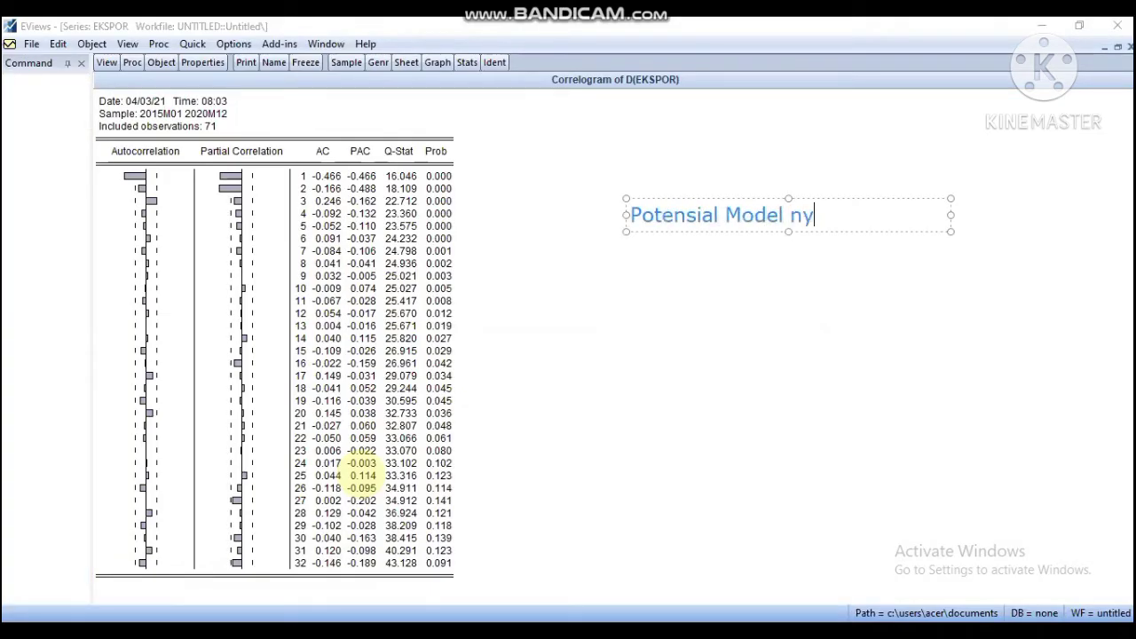
{"action": "type", "text": "a: P D Q ("}
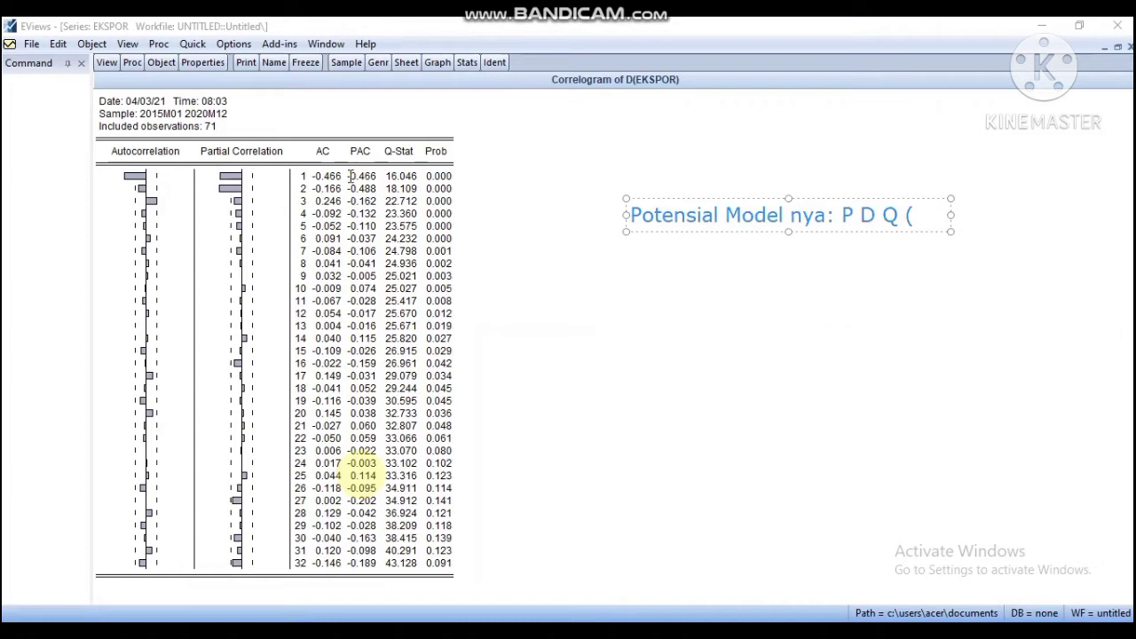
{"action": "type", "text": "1 1"}
{"action": "type", "text": "1"}
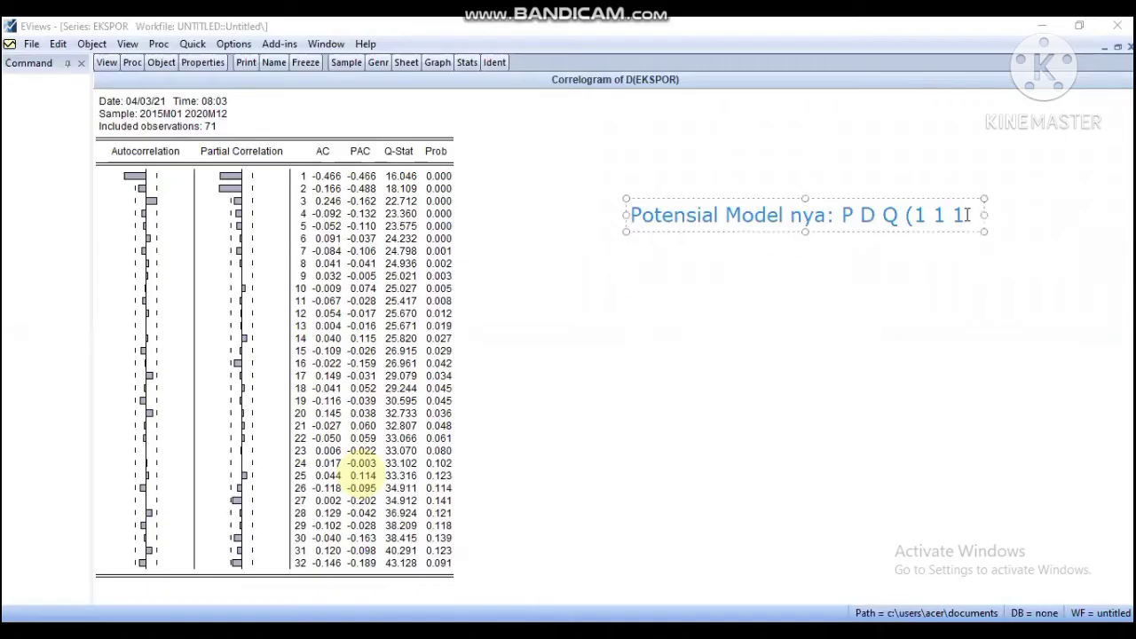
{"action": "type", "text": ")"}
- Copy the model note to a second line below it, widen its text box and change the copy to P D Q (2 1 1)
{"action": "left_click_drag", "start_coordinate": [975, 215], "coordinate": [541, 217]}
{"action": "key", "text": "ctrl+c"}
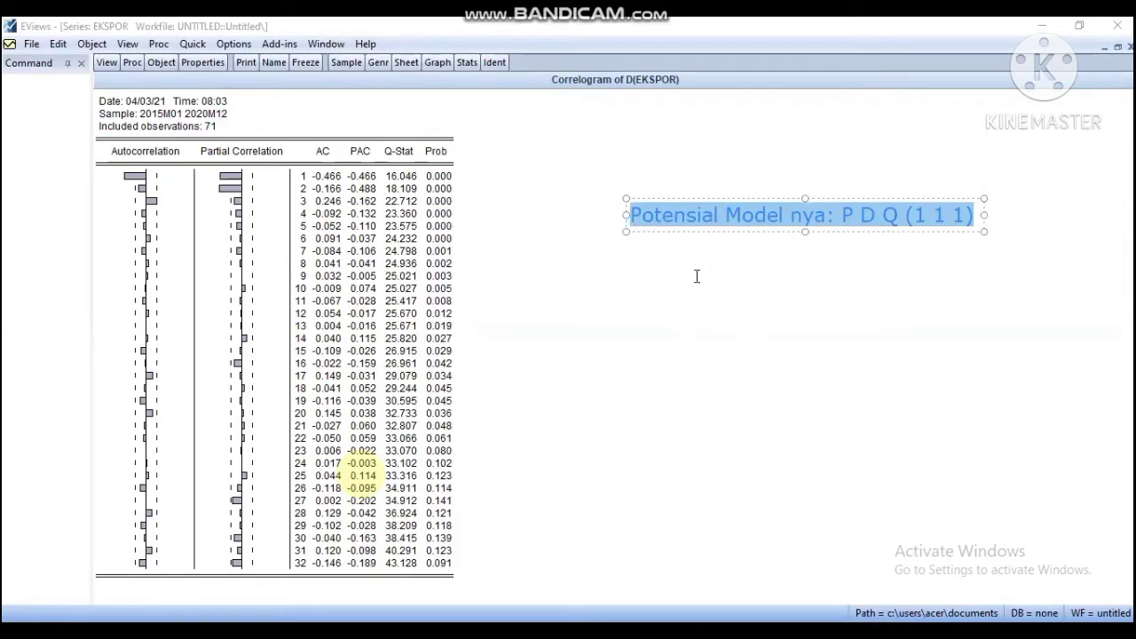
{"action": "left_click", "coordinate": [629, 251]}
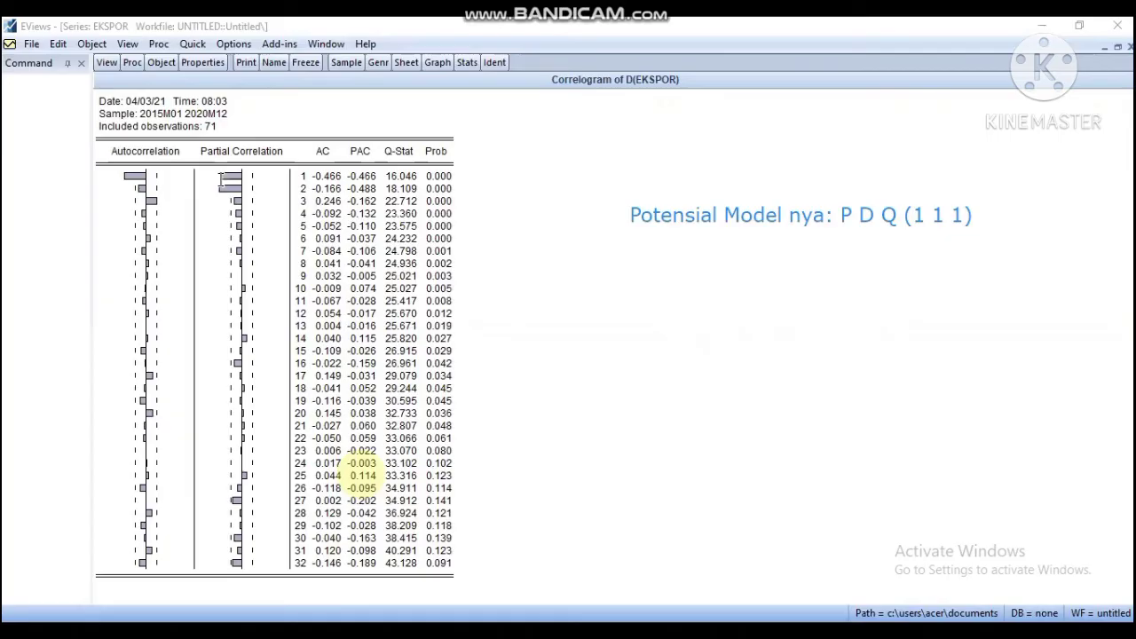
{"action": "mouse_move", "coordinate": [328, 488]}
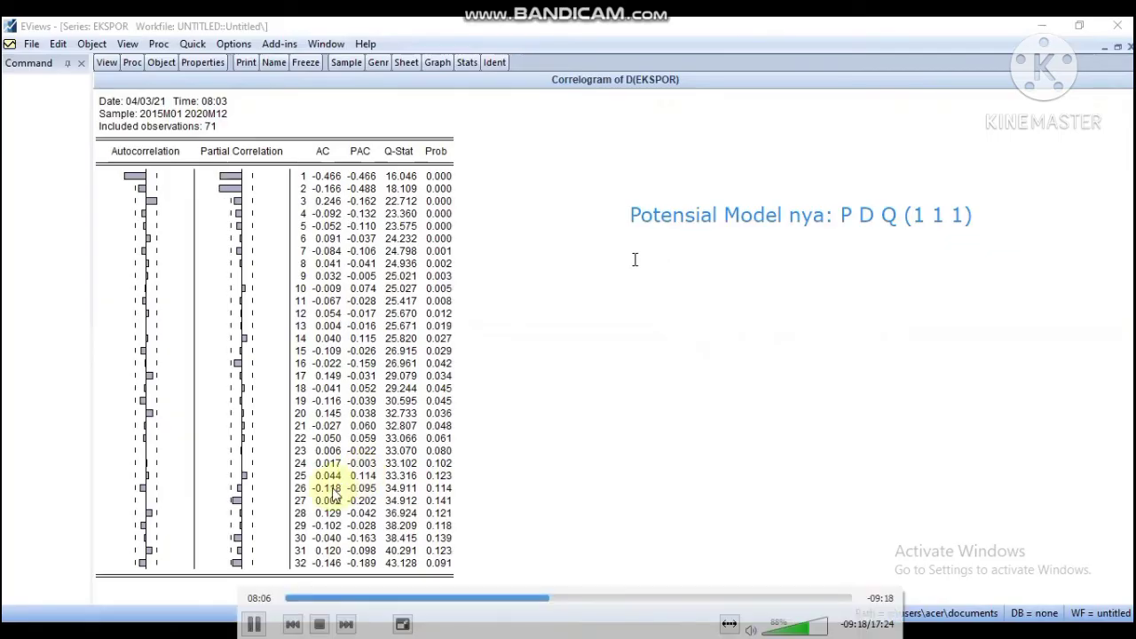
{"action": "left_click", "coordinate": [257, 621]}
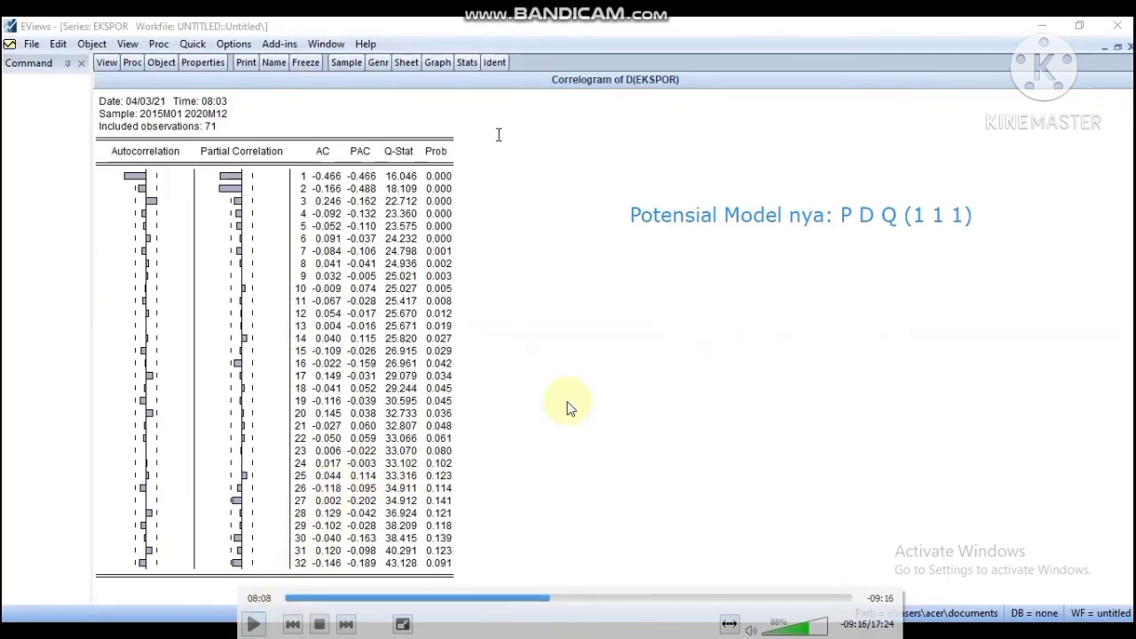
{"action": "left_click", "coordinate": [632, 253]}
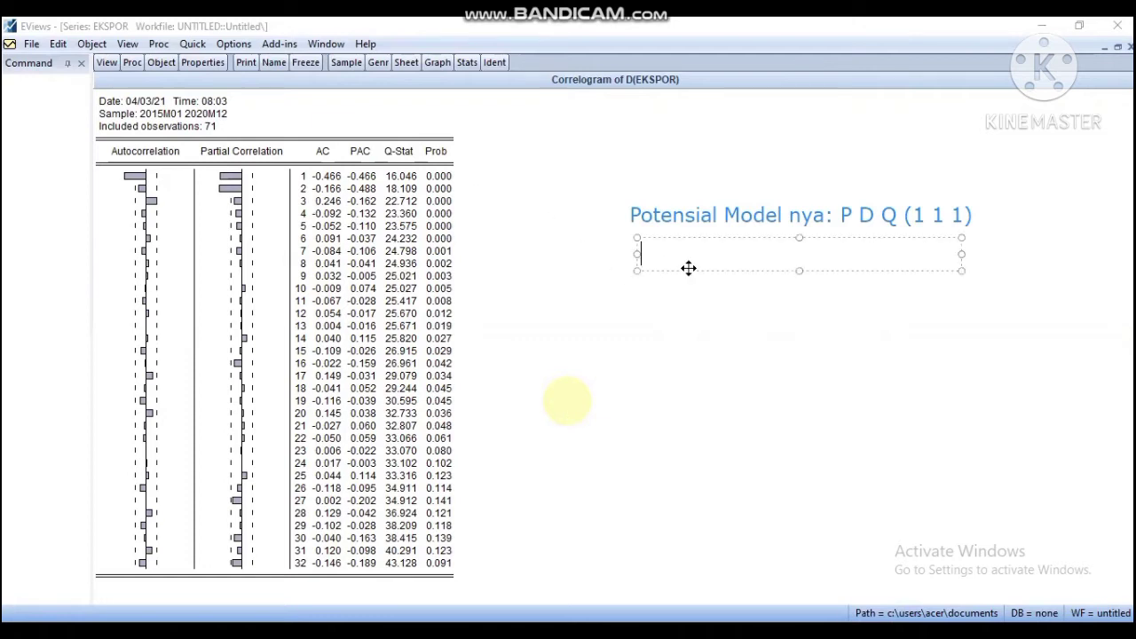
{"action": "key", "text": "ctrl+v"}
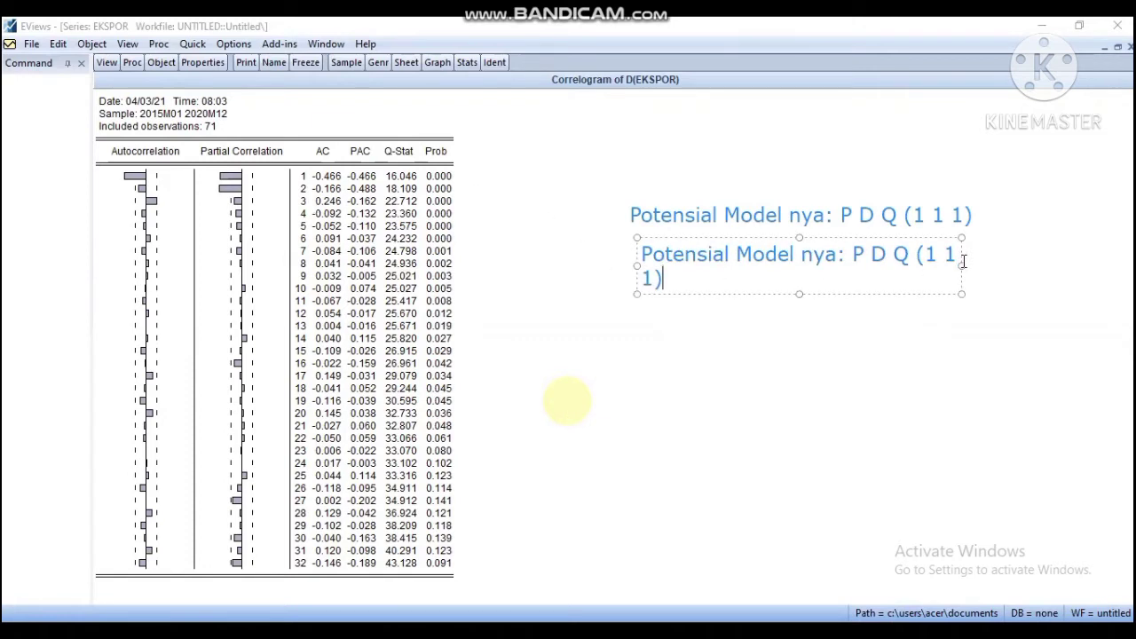
{"action": "left_click_drag", "start_coordinate": [962, 267], "coordinate": [996, 266]}
{"action": "key", "text": "BackSpace"}
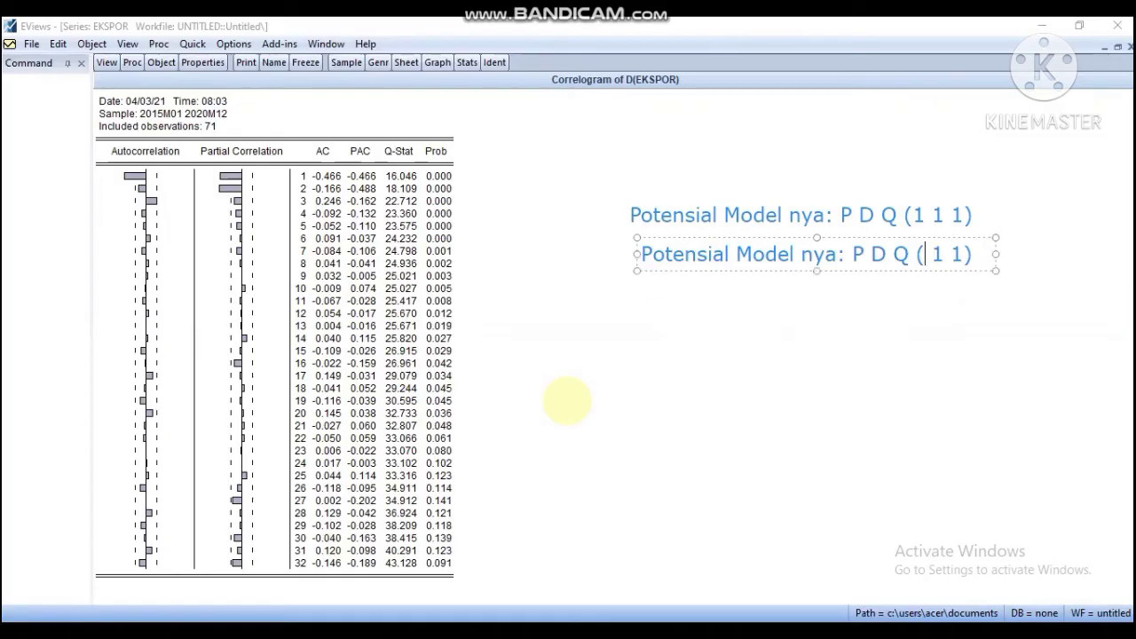
{"action": "type", "text": "2"}
{"action": "left_click", "coordinate": [680, 384]}
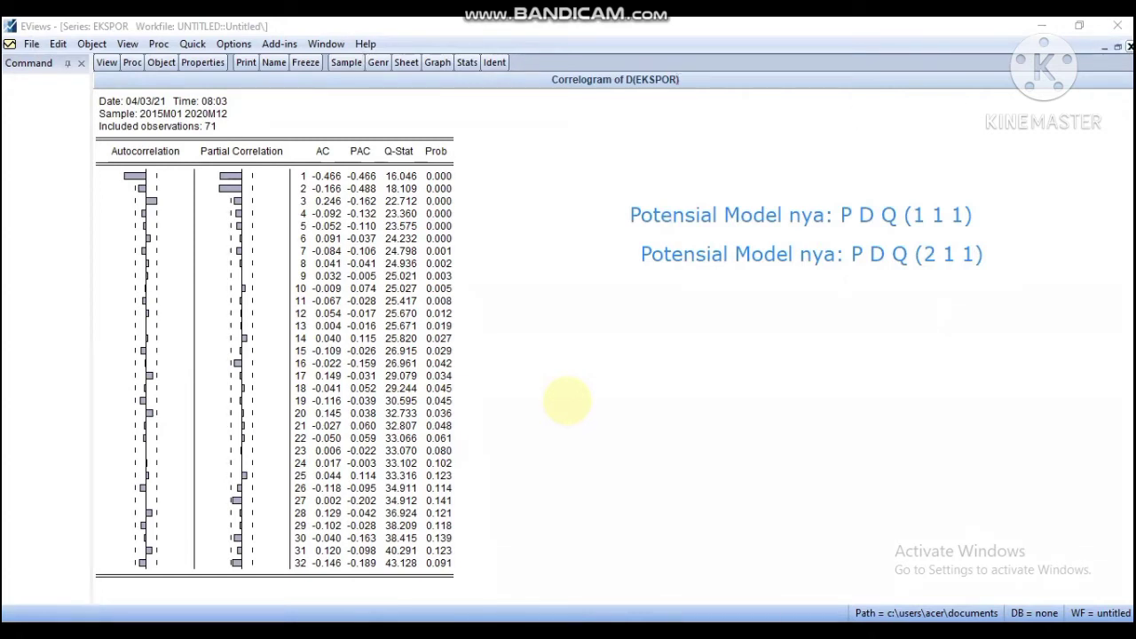
- Close the correlogram and estimate the least squares equation d(ekspor) c ar(1) ma(1), copying its specification before running it
{"action": "left_click", "coordinate": [1129, 46]}
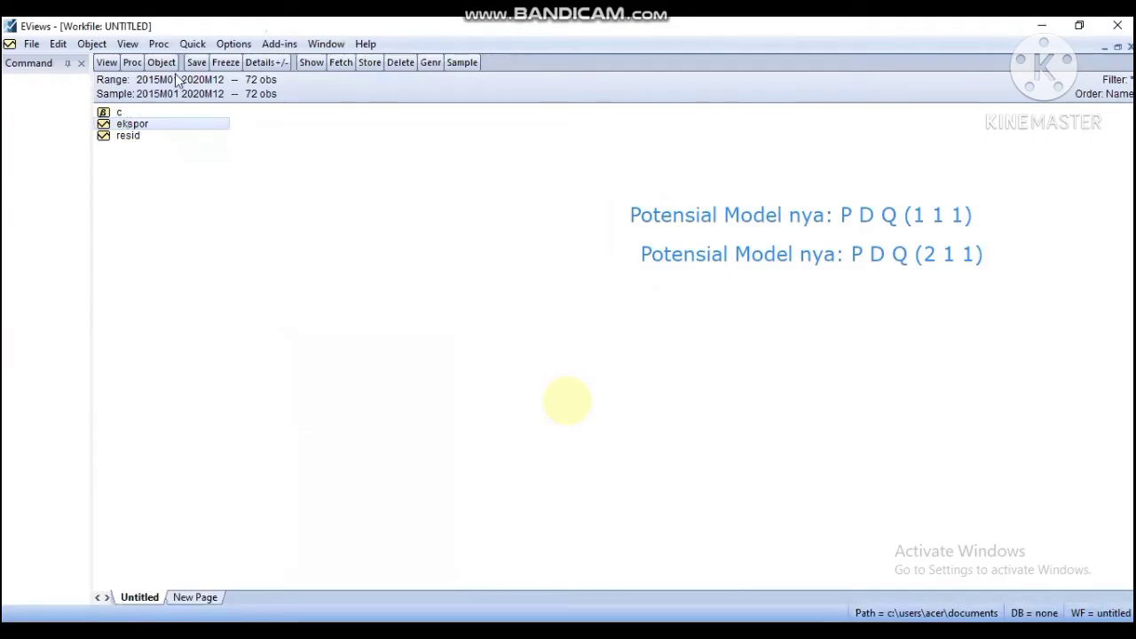
{"action": "left_click", "coordinate": [214, 177]}
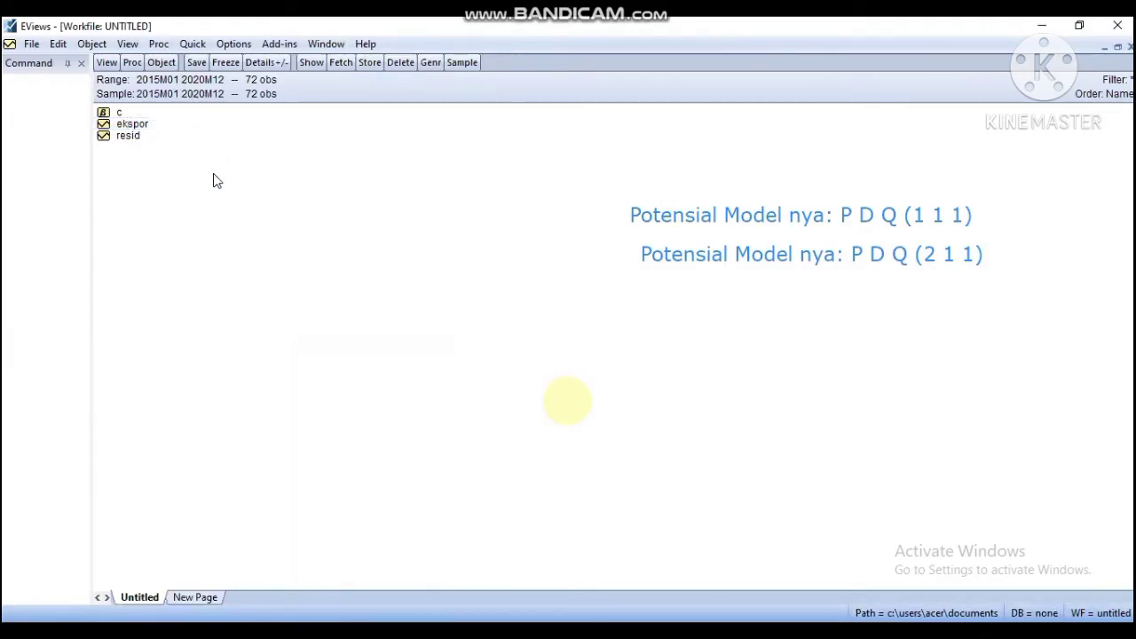
{"action": "left_click", "coordinate": [189, 46]}
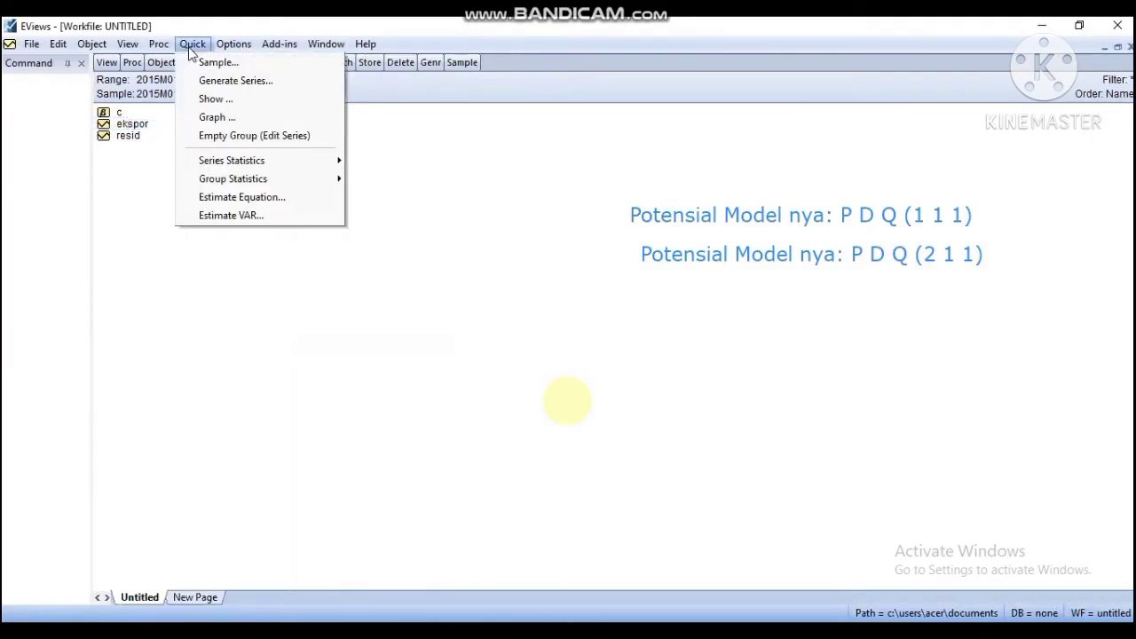
{"action": "left_click", "coordinate": [231, 196]}
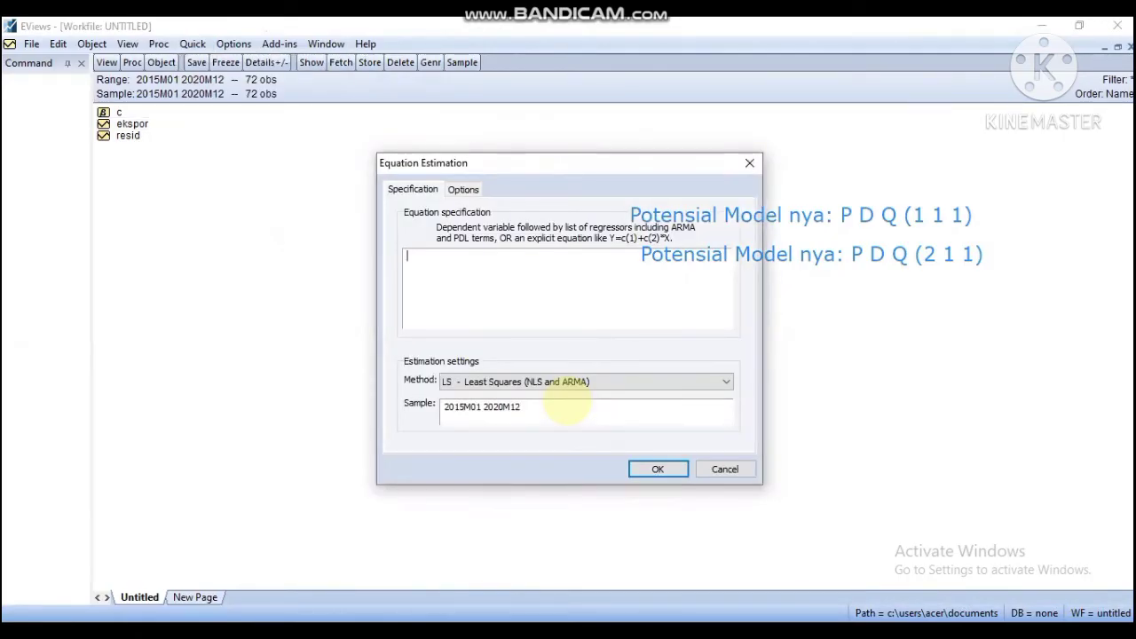
{"action": "type", "text": "d("}
{"action": "type", "text": "ekspor) c ar"}
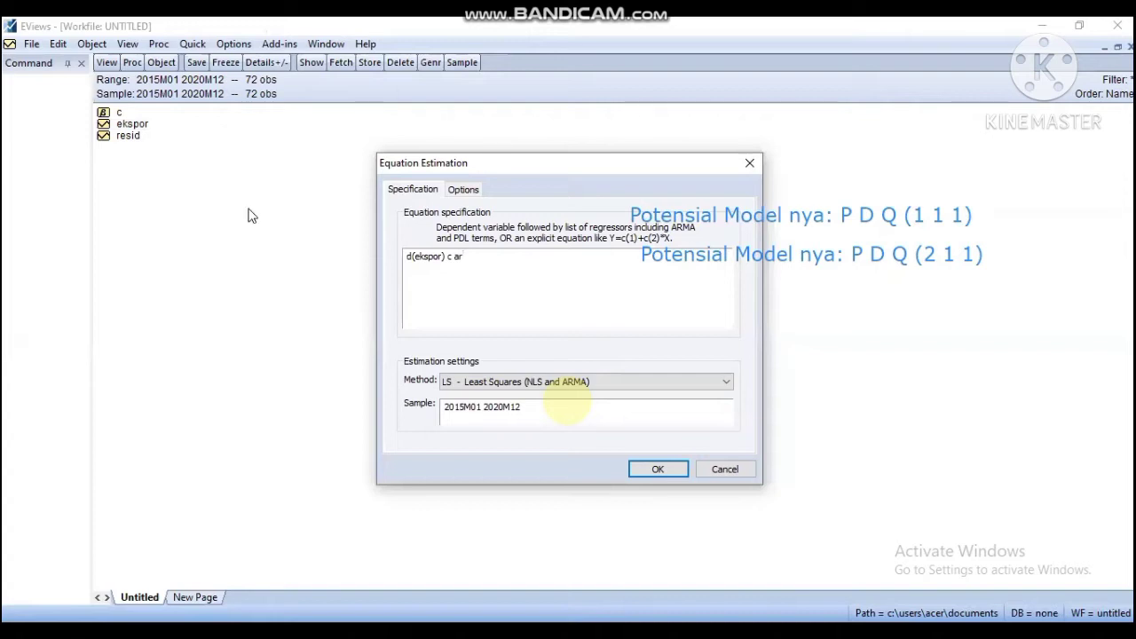
{"action": "type", "text": "(1) ma(1"}
{"action": "left_click_drag", "start_coordinate": [479, 164], "coordinate": [275, 154]}
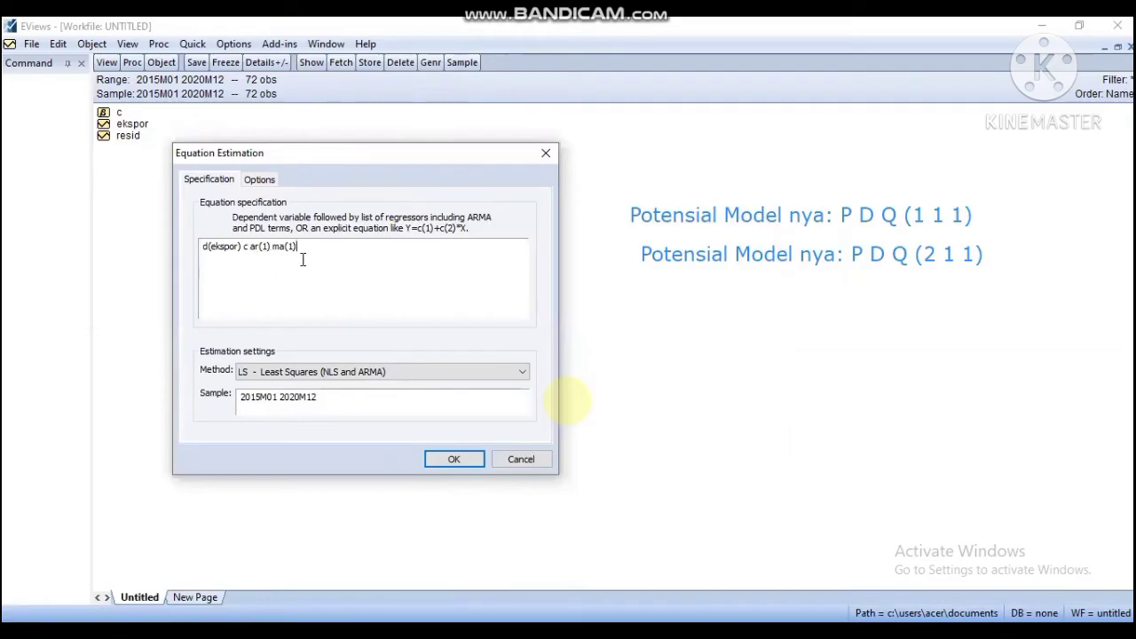
{"action": "left_click_drag", "start_coordinate": [313, 252], "coordinate": [148, 251]}
{"action": "key", "text": "ctrl+c"}
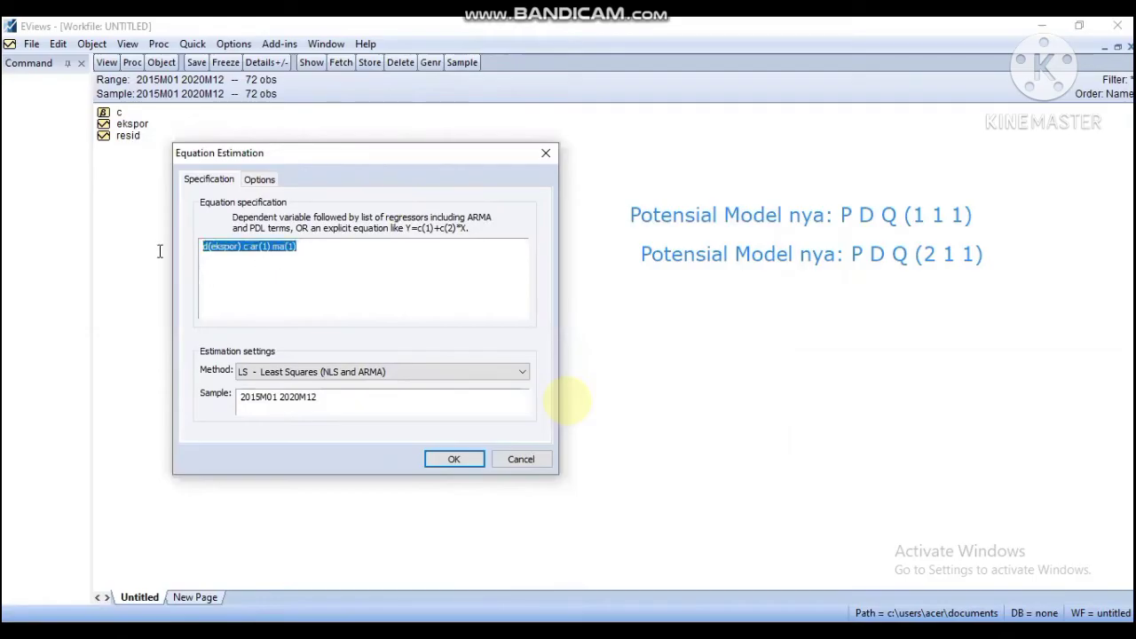
{"action": "left_click", "coordinate": [449, 459]}
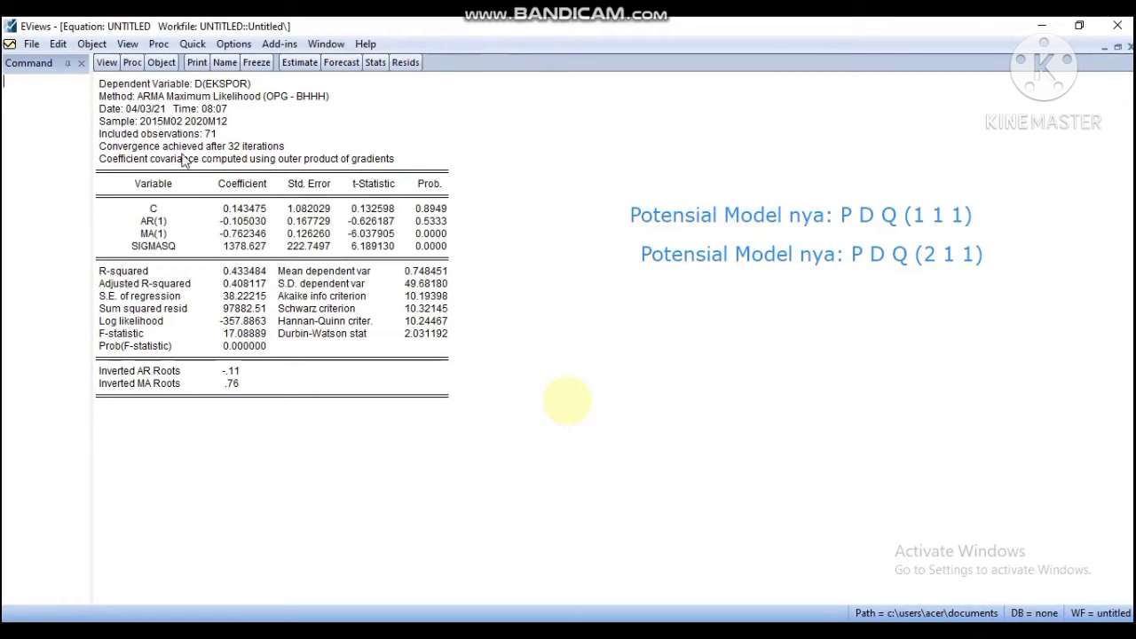
- Name the estimated equation ar1ma1 and restore its window to normal size
{"action": "left_click", "coordinate": [224, 62]}
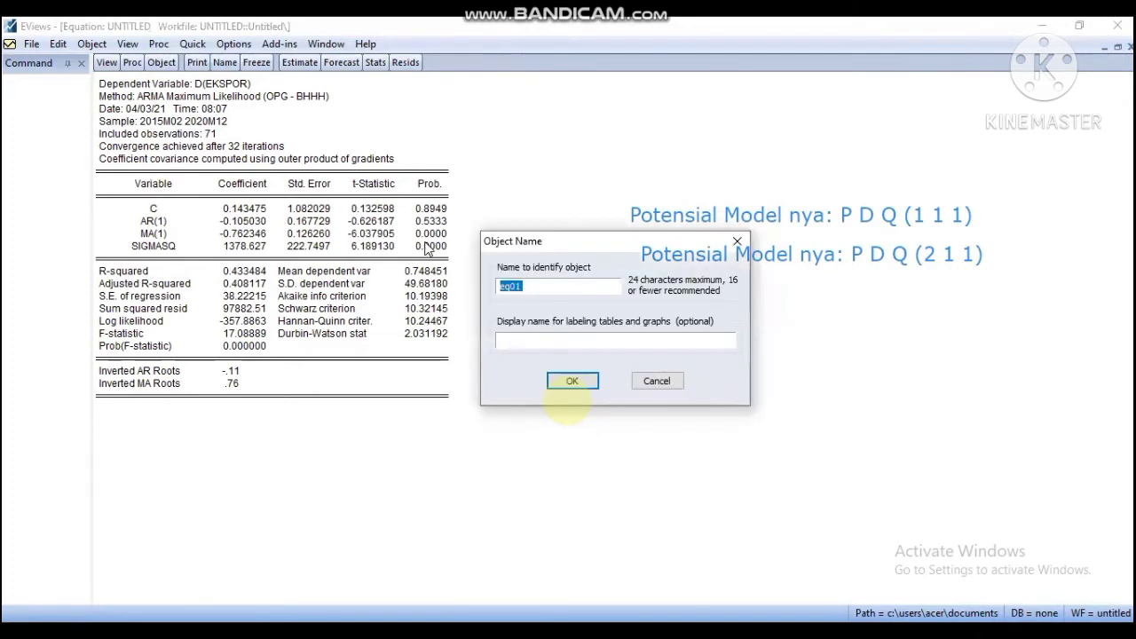
{"action": "type", "text": "ar1ma1"}
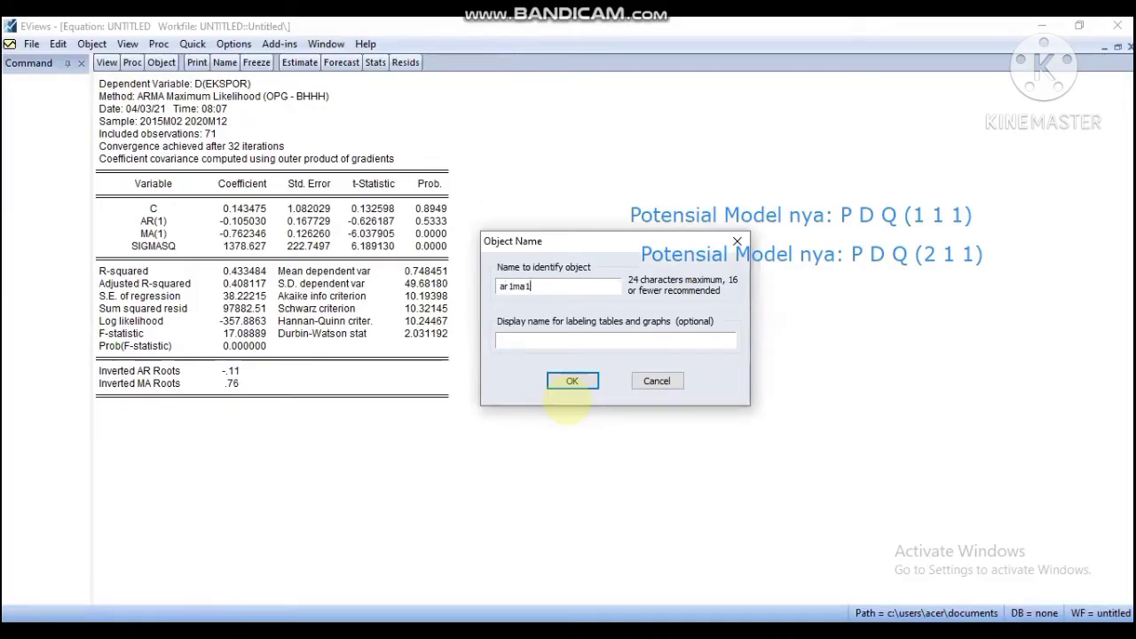
{"action": "key", "text": "Return"}
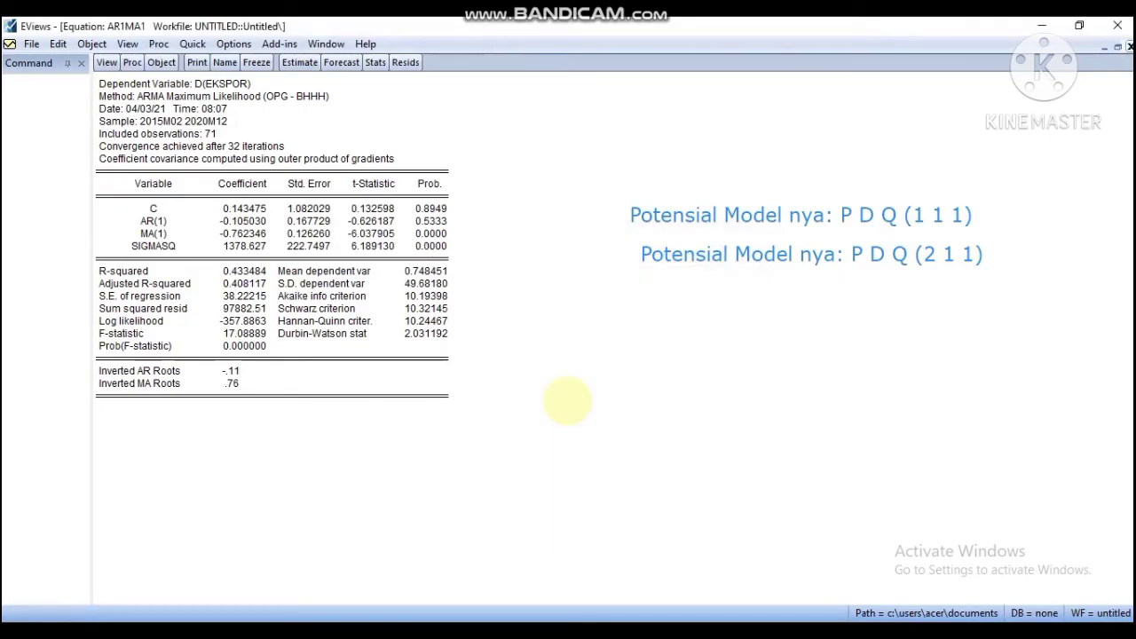
{"action": "left_click", "coordinate": [192, 43]}
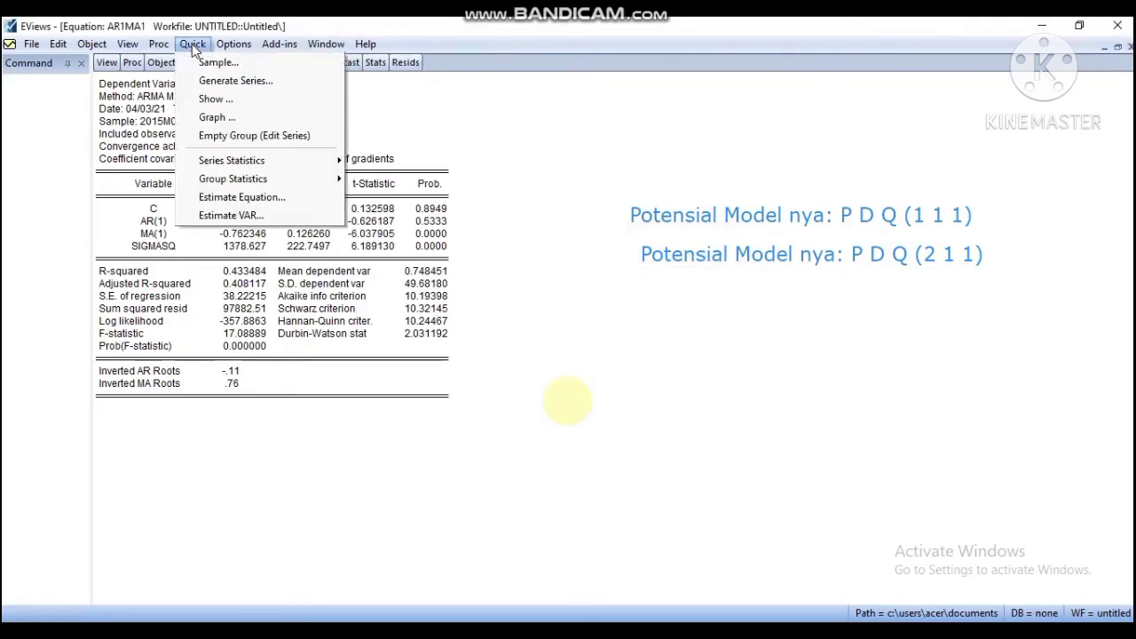
{"action": "left_click", "coordinate": [1117, 46]}
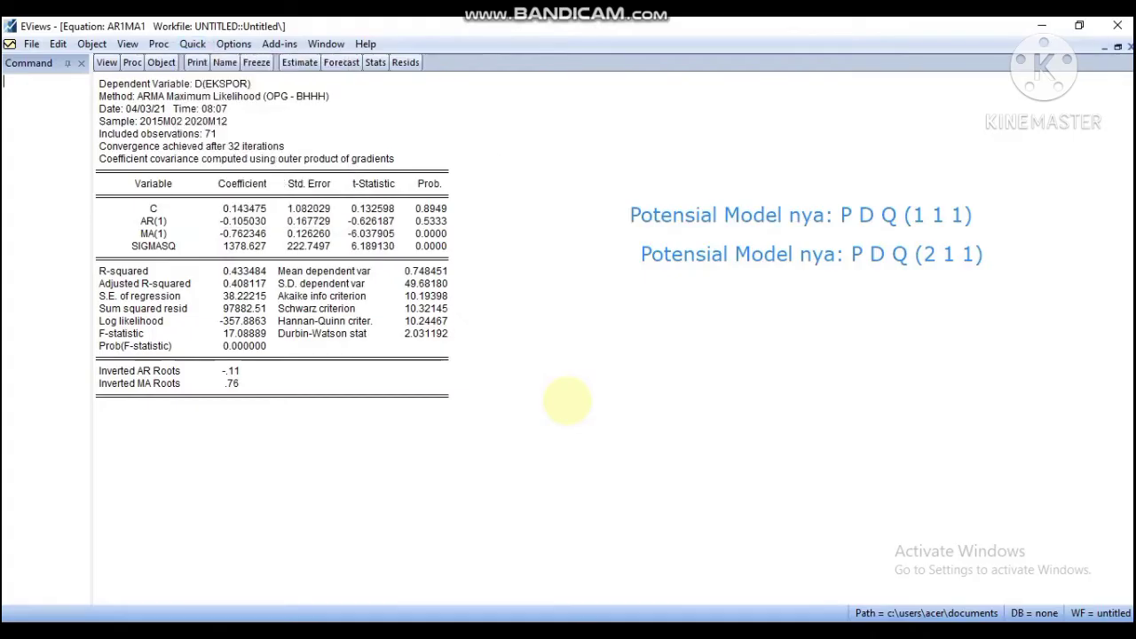
{"action": "left_click", "coordinate": [1117, 46]}
- Estimate a second equation from the copied specification, changed to d(ekspor) c ar(2) ma(1), and place its output beside the ar1ma1 equation
{"action": "left_click", "coordinate": [177, 43]}
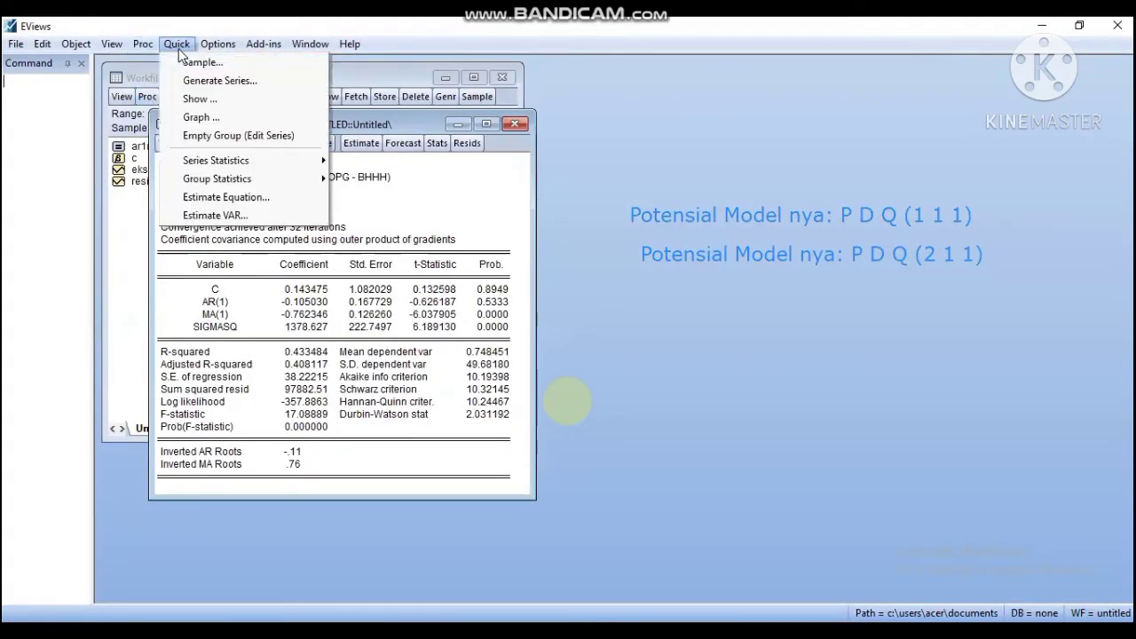
{"action": "left_click", "coordinate": [222, 197]}
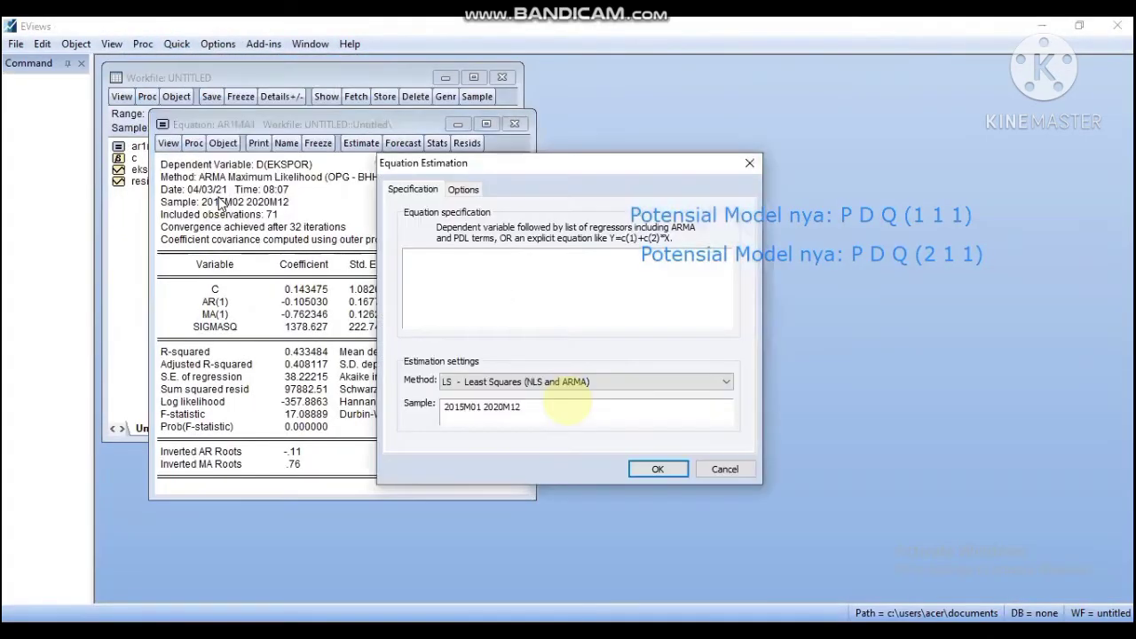
{"action": "key", "text": "ctrl+v"}
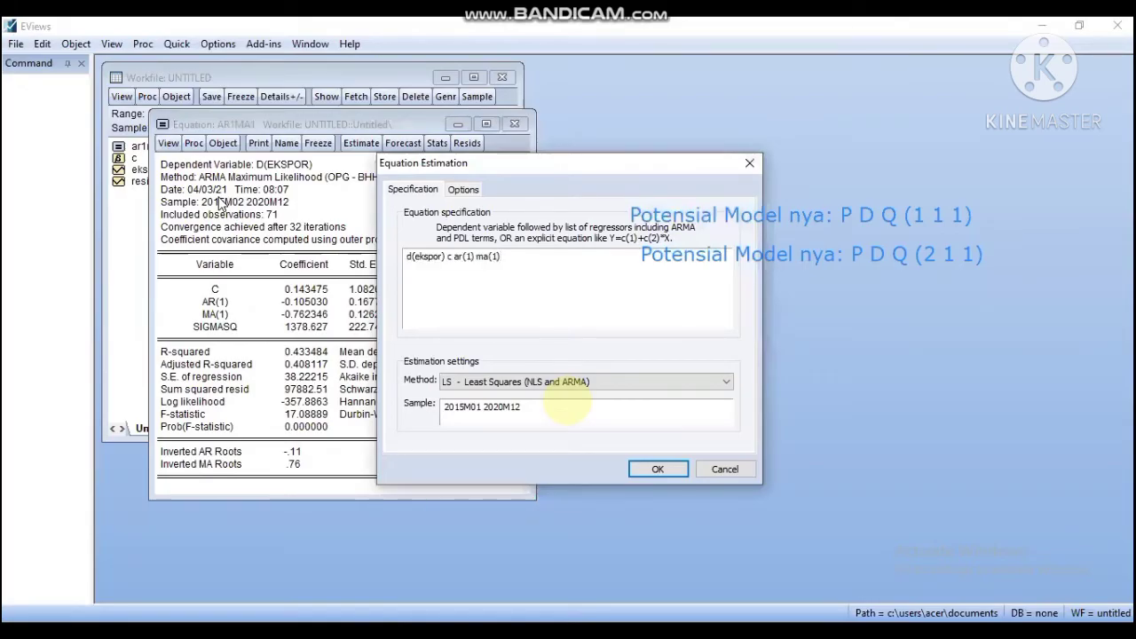
{"action": "left_click", "coordinate": [474, 256]}
{"action": "key", "text": "BackSpace"}
{"action": "type", "text": "2"}
{"action": "key", "text": "Return"}
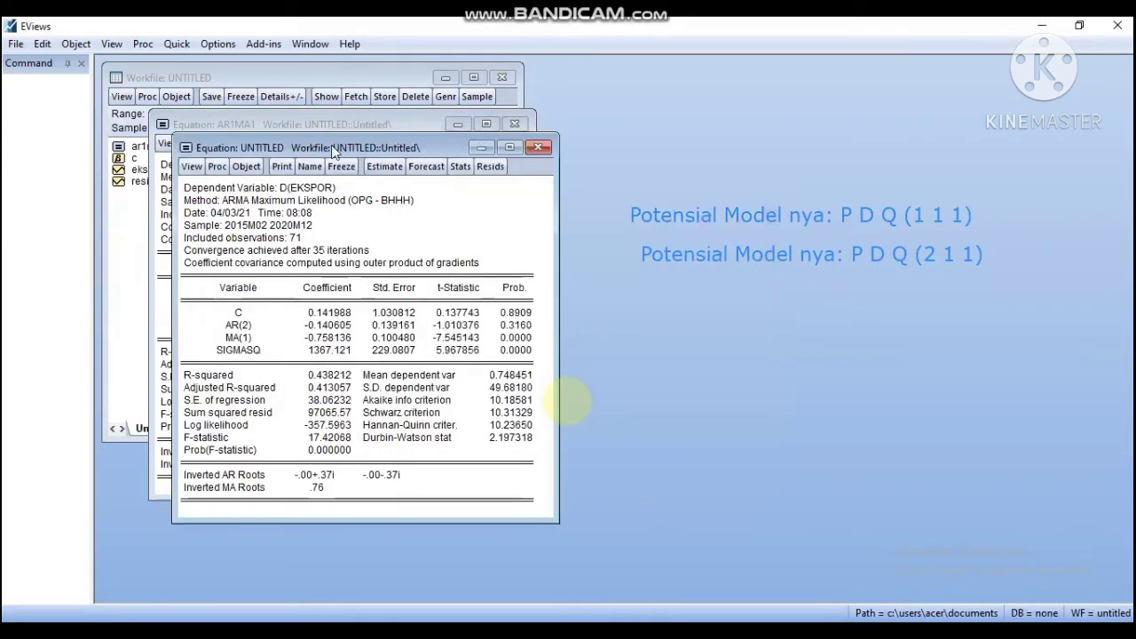
{"action": "left_click_drag", "start_coordinate": [331, 144], "coordinate": [703, 124]}
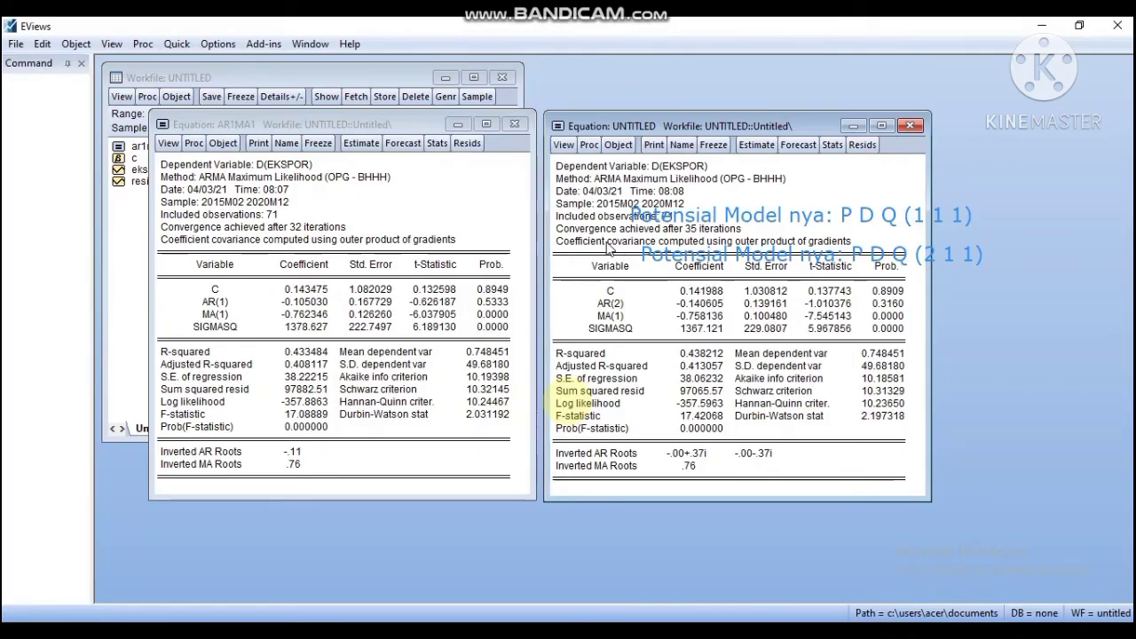
- Close the ar1ma1 equation and name the remaining untitled equation ar2ma1
{"action": "left_click", "coordinate": [513, 125]}
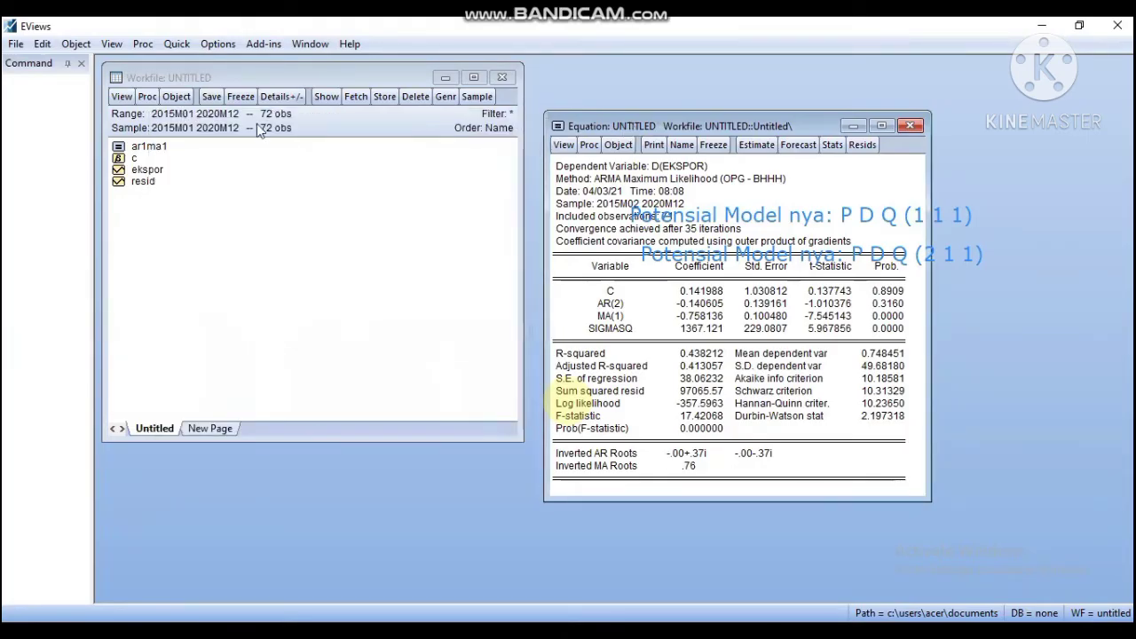
{"action": "left_click_drag", "start_coordinate": [630, 122], "coordinate": [228, 122]}
{"action": "left_click", "coordinate": [279, 145]}
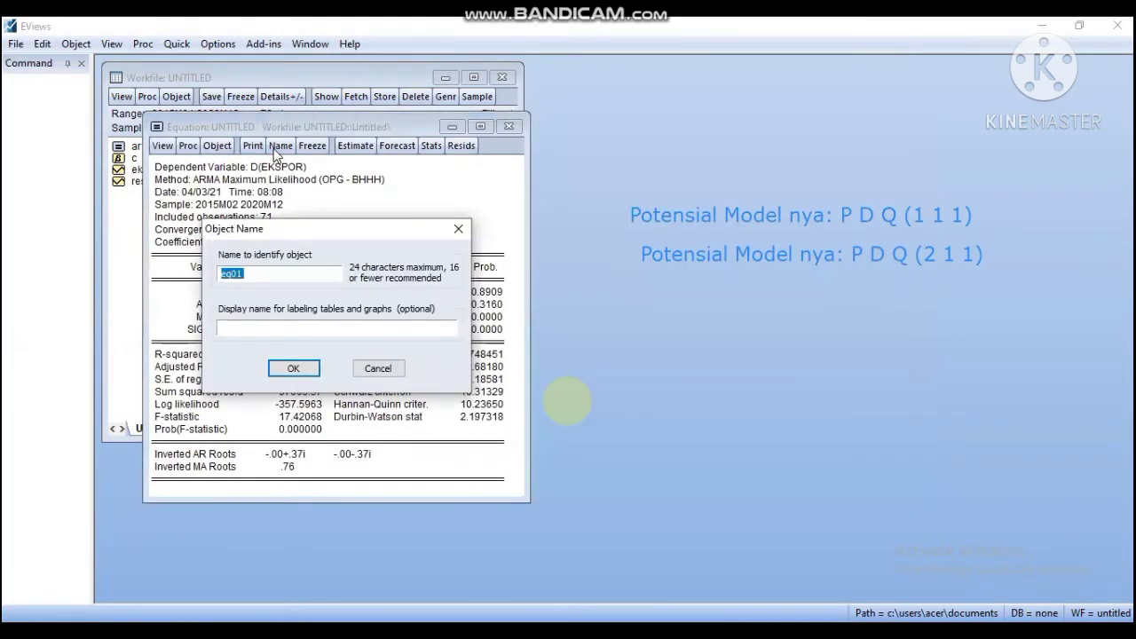
{"action": "type", "text": "ar2ma1"}
{"action": "key", "text": "Return"}
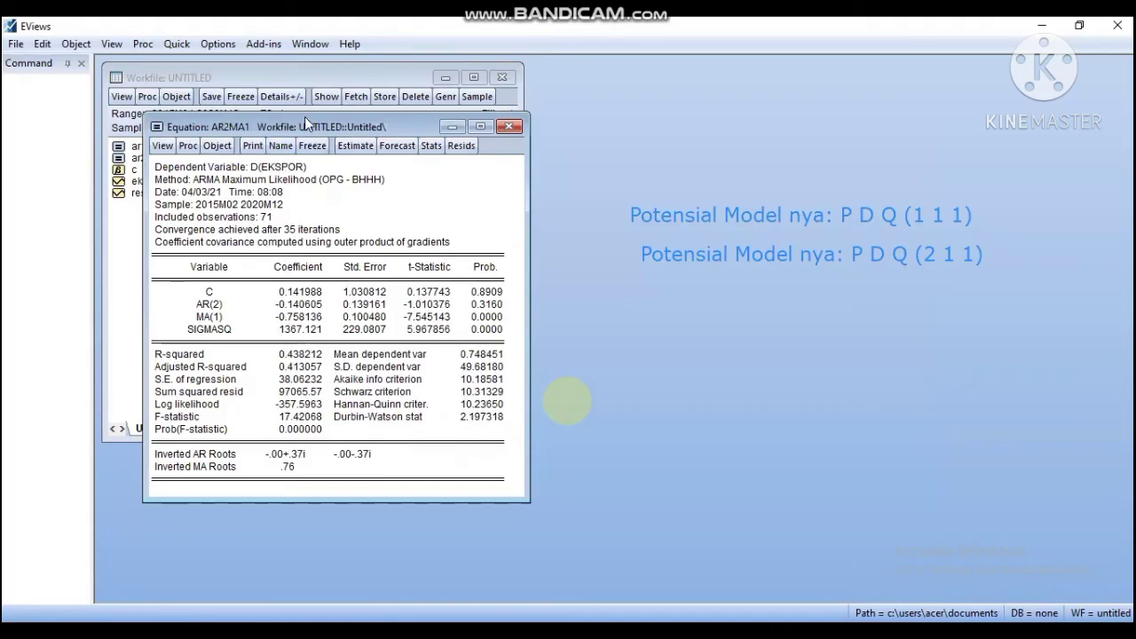
- Move and enlarge the ar2ma1 equation window and display its residual correlogram with Q-statistics
{"action": "left_click_drag", "start_coordinate": [304, 116], "coordinate": [267, 70]}
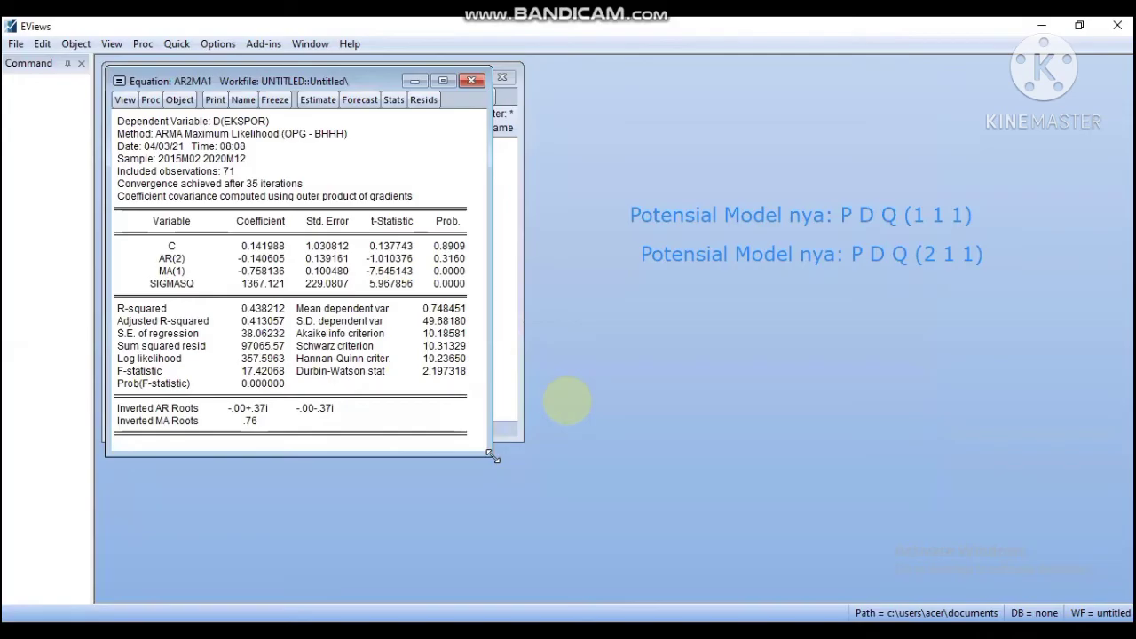
{"action": "left_click_drag", "start_coordinate": [491, 455], "coordinate": [612, 524]}
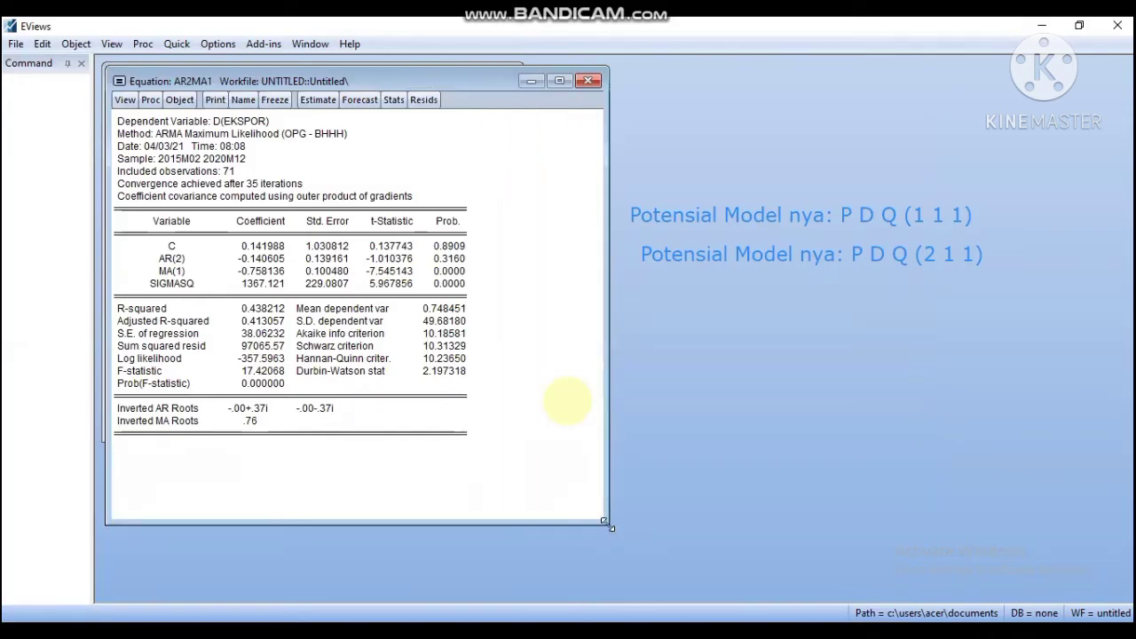
{"action": "left_click_drag", "start_coordinate": [611, 526], "coordinate": [544, 475]}
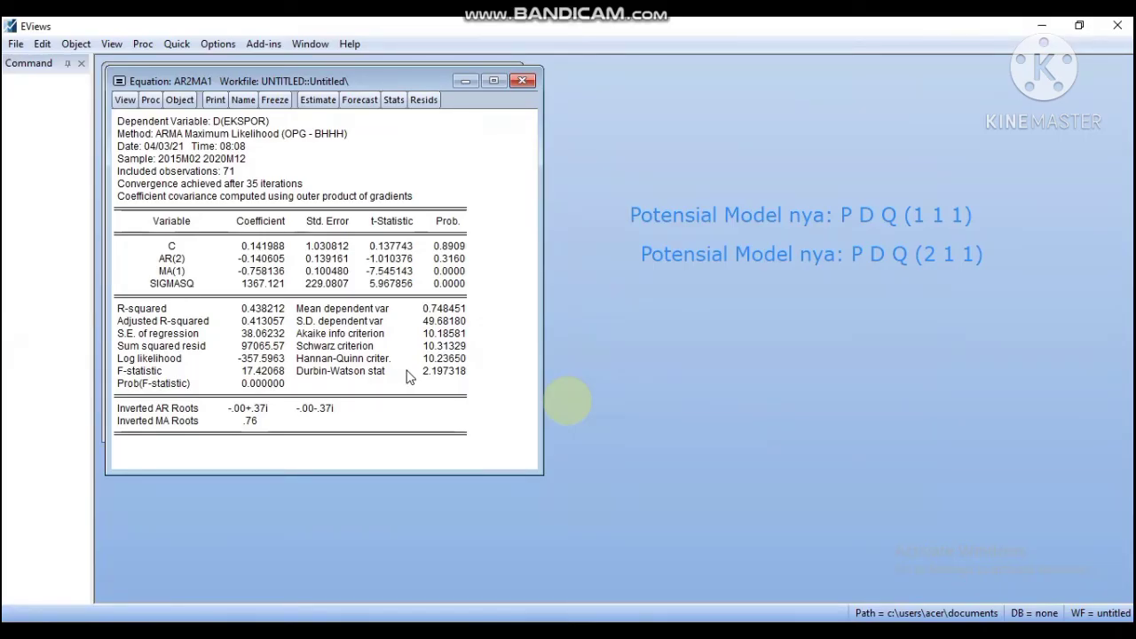
{"action": "left_click", "coordinate": [123, 101]}
{"action": "mouse_move", "coordinate": [180, 257]}
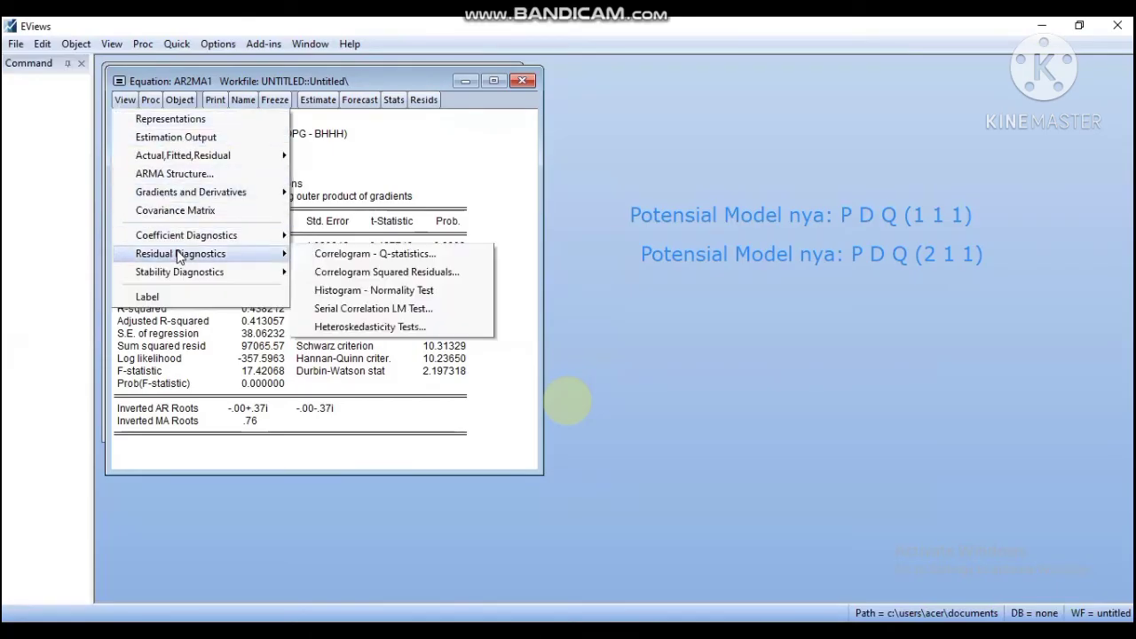
{"action": "left_click", "coordinate": [369, 254]}
{"action": "left_click", "coordinate": [292, 302]}
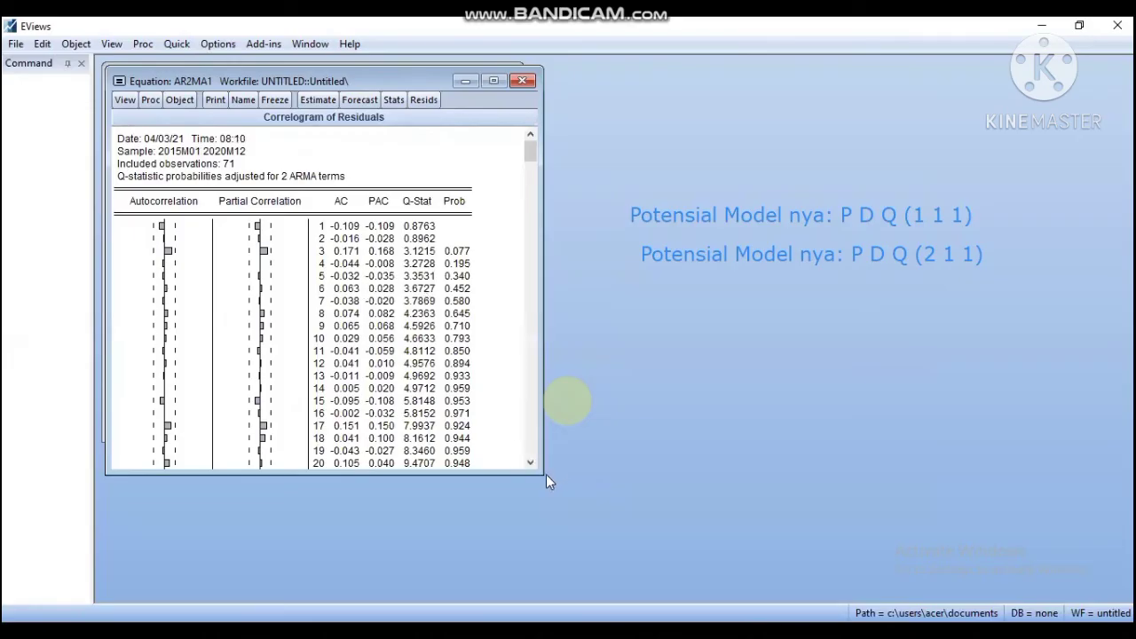
{"action": "left_click_drag", "start_coordinate": [544, 477], "coordinate": [566, 567]}
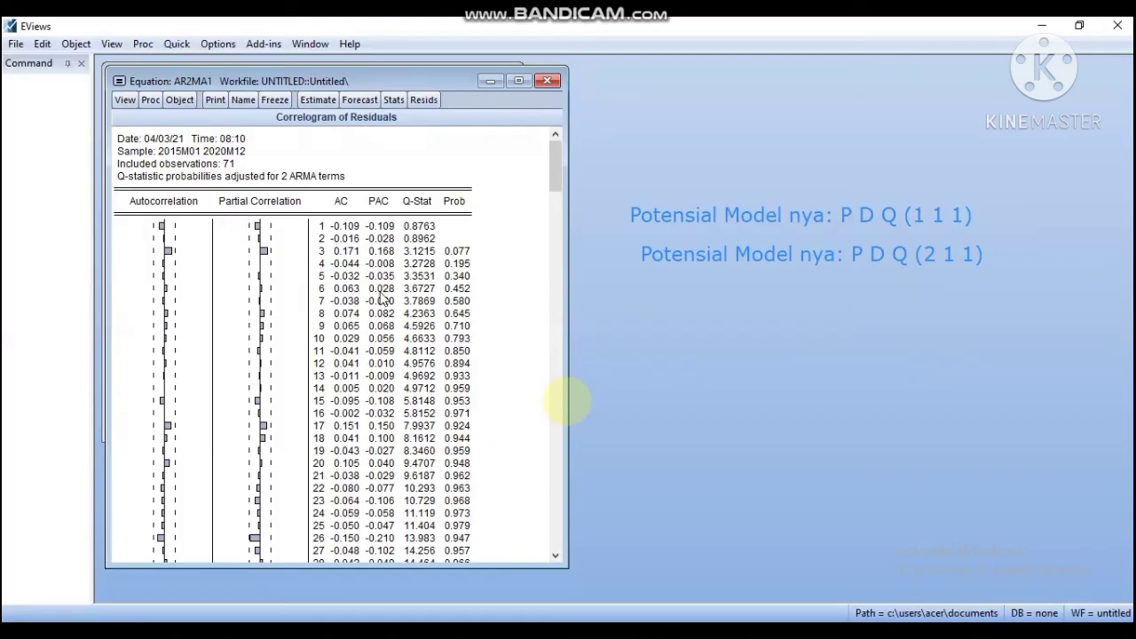
- Graph the inverse AR/MA roots of ar2ma1, inspect them against the unit circle and close the equation
{"action": "left_click", "coordinate": [126, 100]}
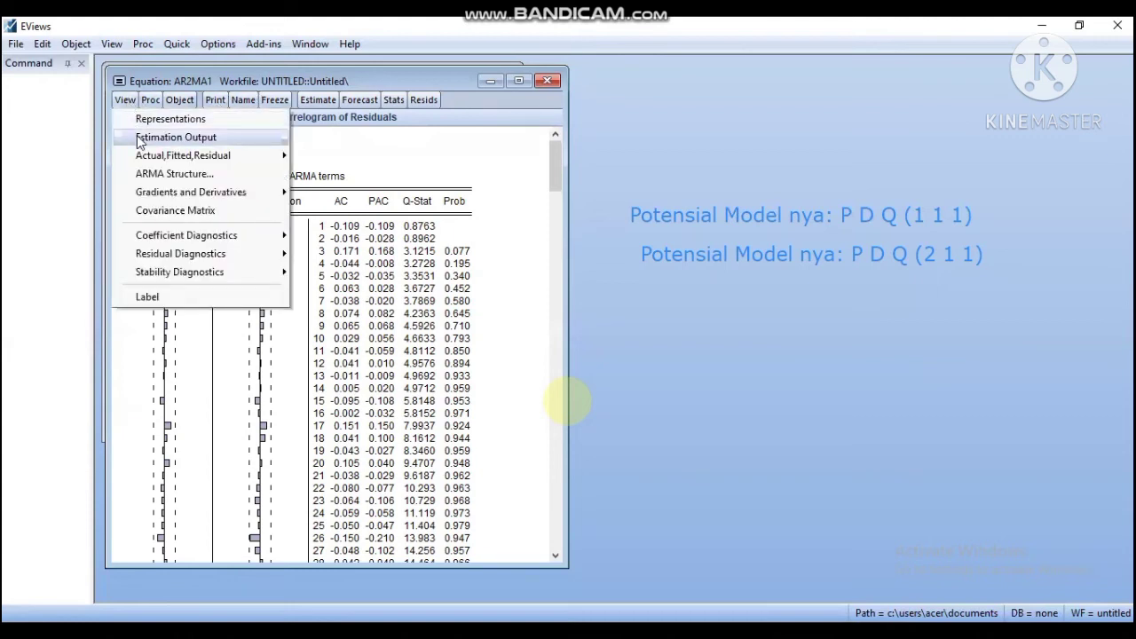
{"action": "left_click", "coordinate": [163, 175]}
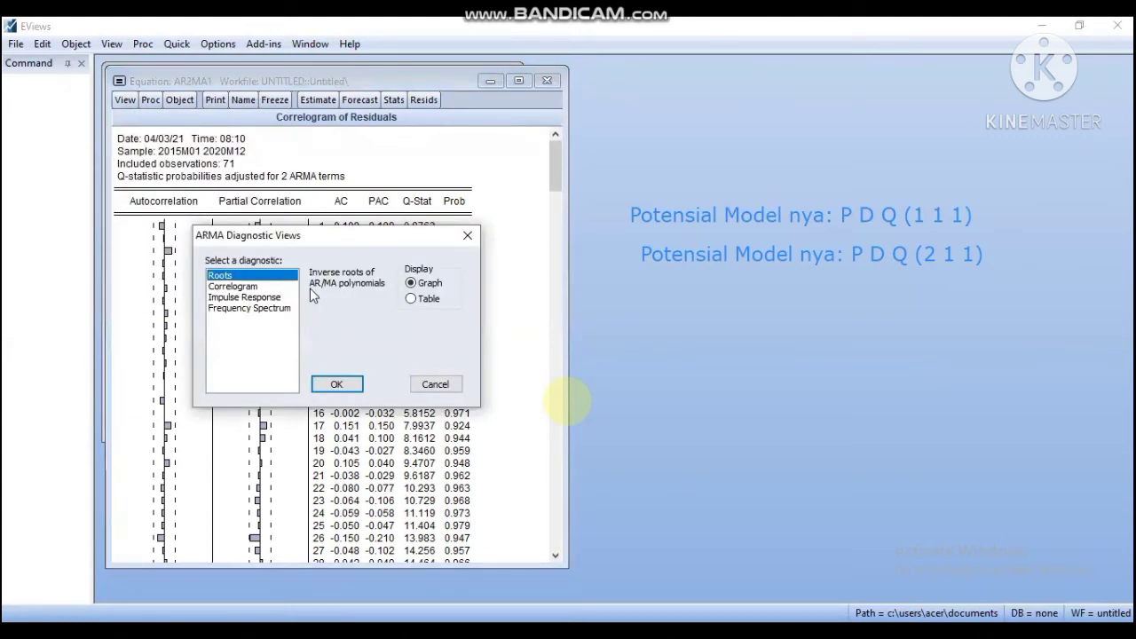
{"action": "left_click", "coordinate": [336, 385]}
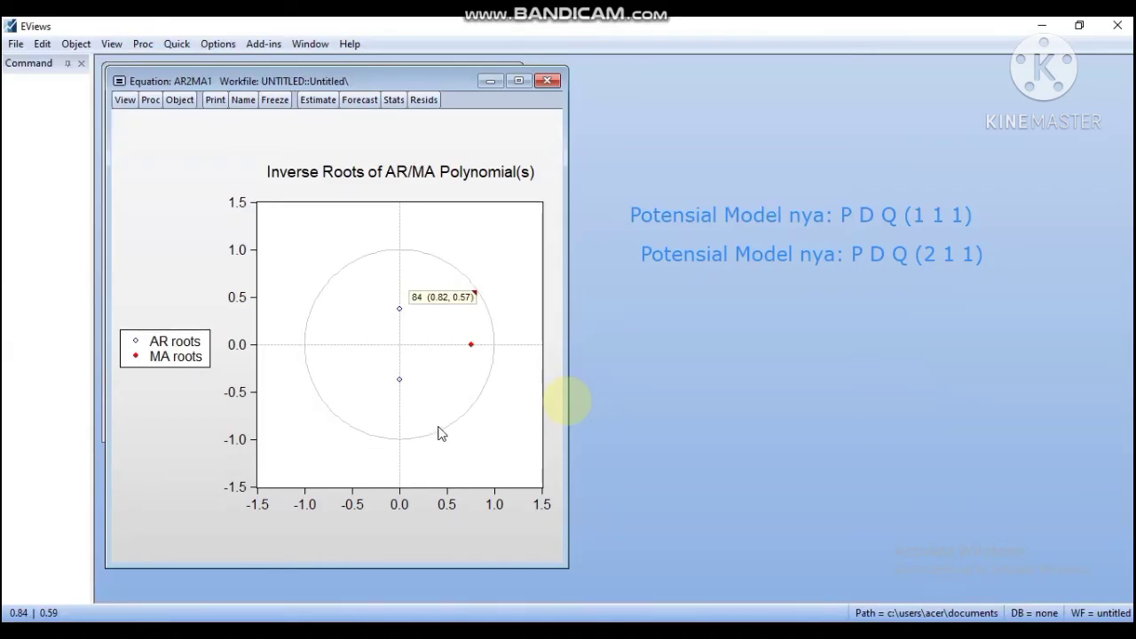
{"action": "mouse_move", "coordinate": [485, 392]}
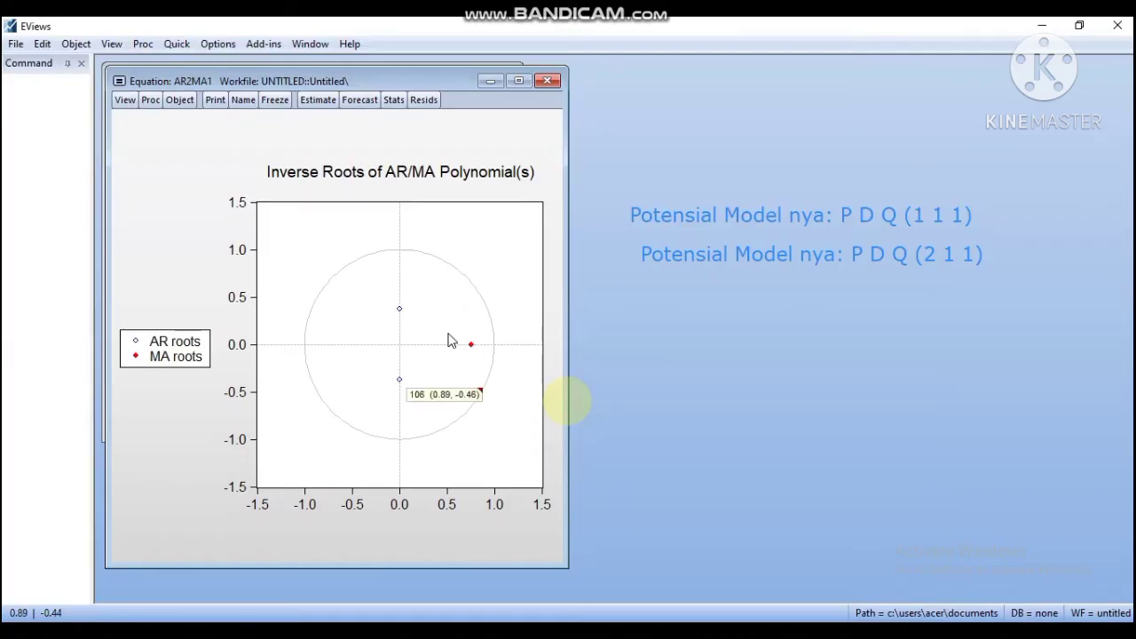
{"action": "mouse_move", "coordinate": [464, 343]}
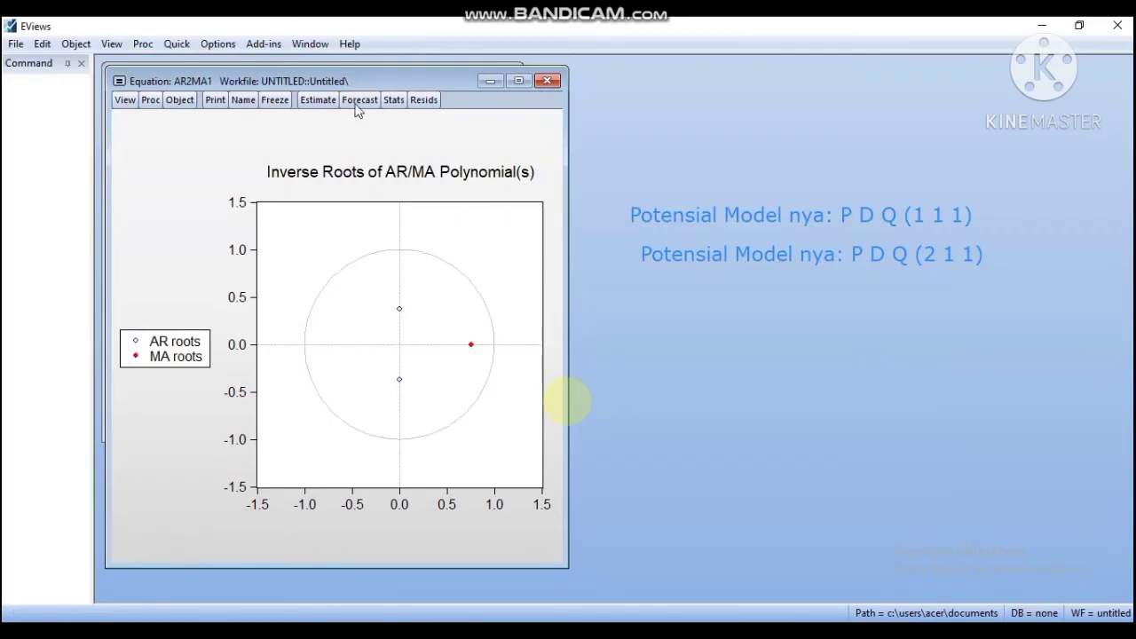
{"action": "left_click_drag", "start_coordinate": [238, 81], "coordinate": [653, 97]}
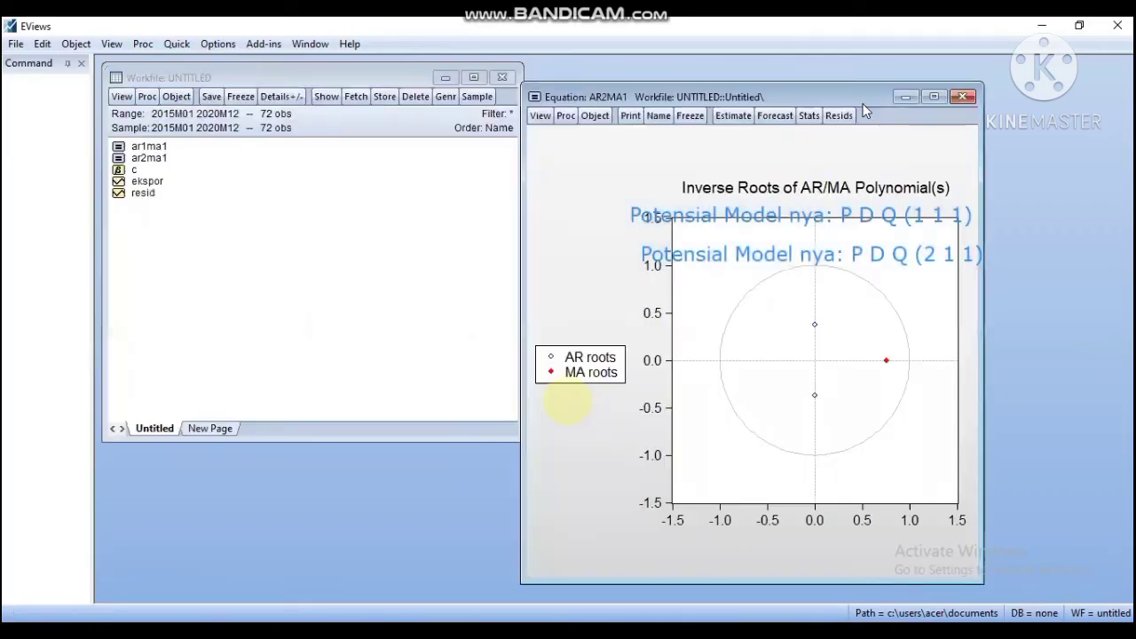
{"action": "left_click", "coordinate": [964, 97]}
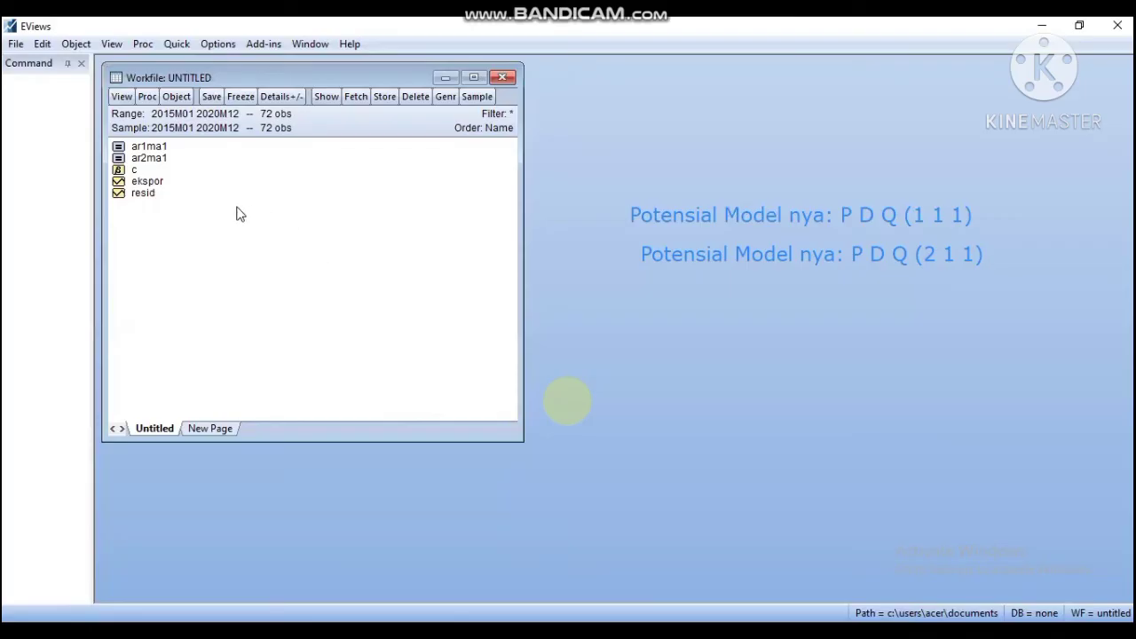
- Extend the monthly workfile range to end at 2021M06, accepting the insertion of new observations
{"action": "double_click", "coordinate": [122, 114]}
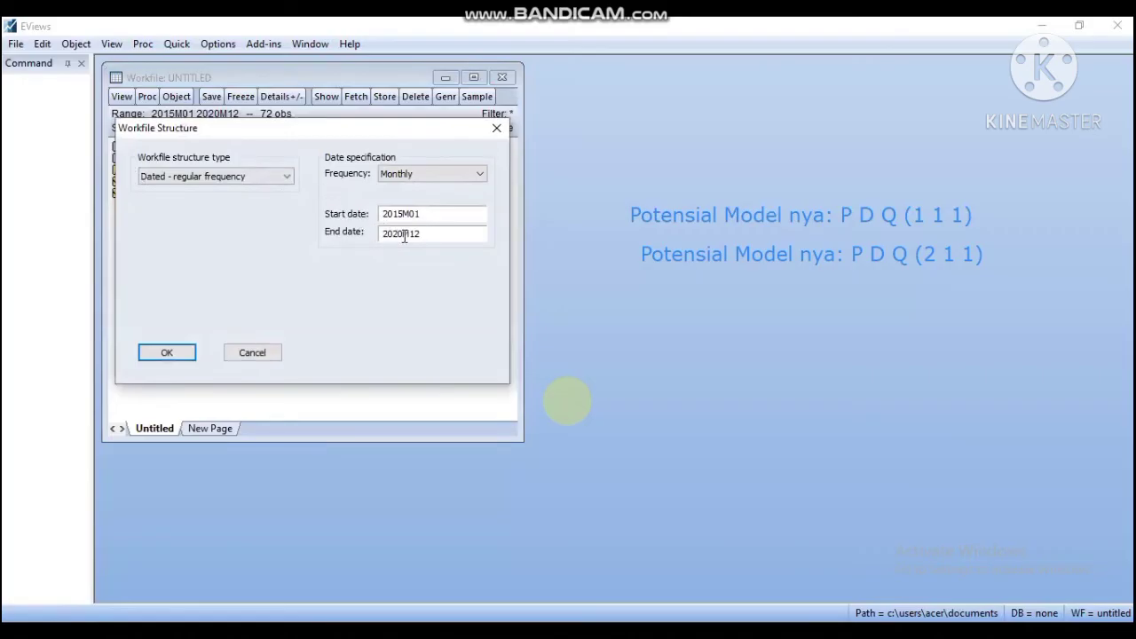
{"action": "key", "text": "BackSpace"}
{"action": "type", "text": "1"}
{"action": "key", "text": "BackSpace"}
{"action": "key", "text": "BackSpace"}
{"action": "type", "text": "06"}
{"action": "left_click", "coordinate": [177, 352]}
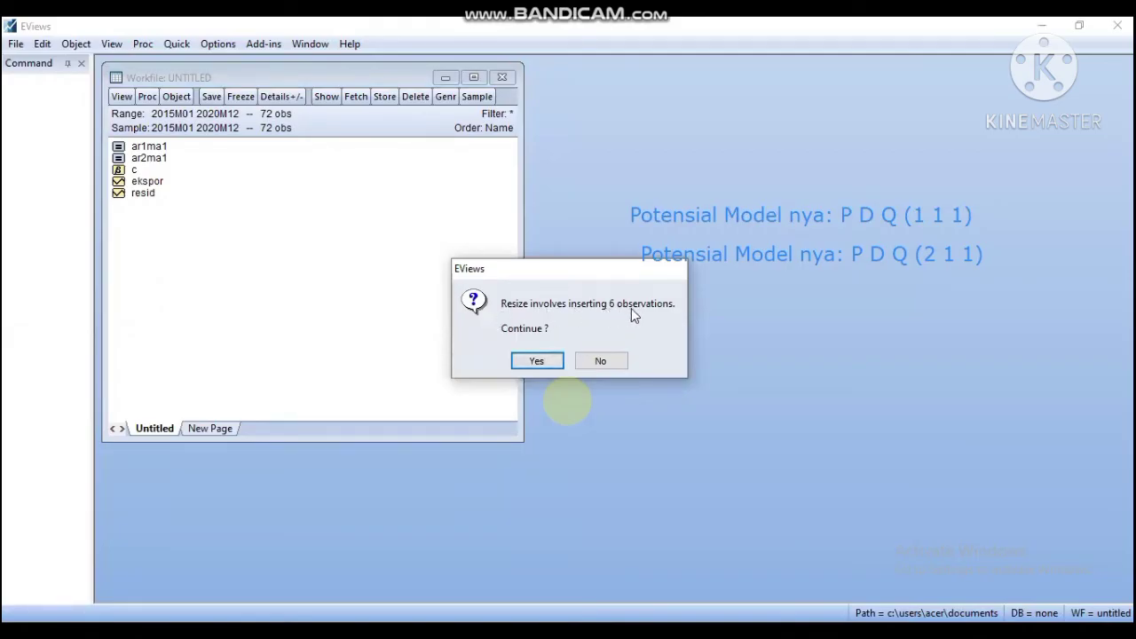
{"action": "left_click", "coordinate": [537, 361]}
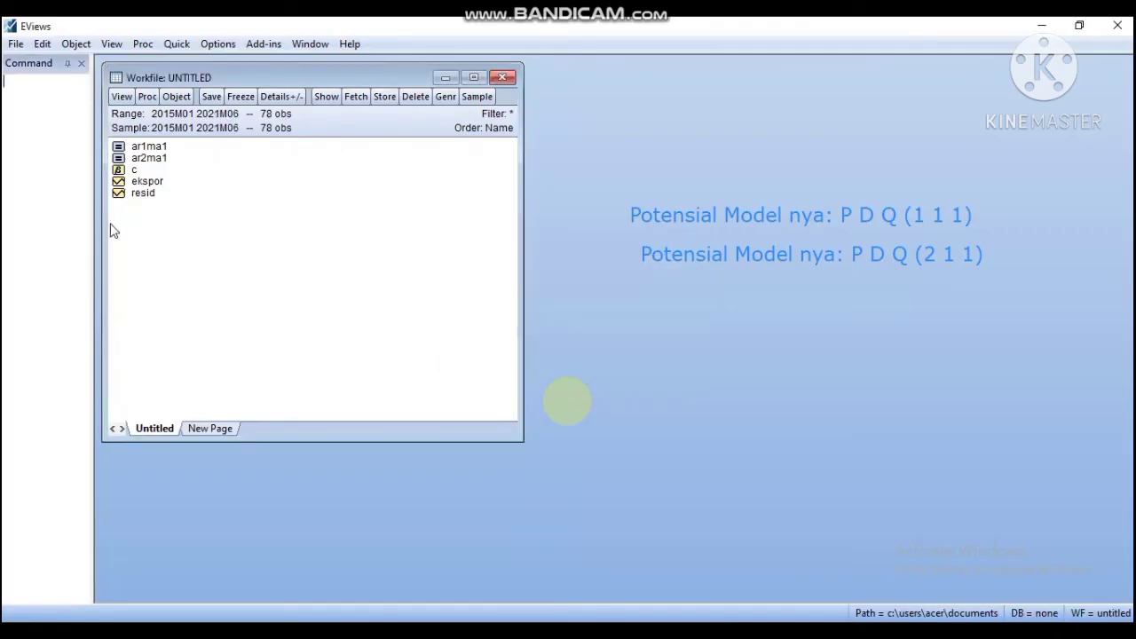
- Run a dynamic forecast of ekspor from ar2ma1 for 2021m01 to 2021m06 as eksporf and close the equation
{"action": "double_click", "coordinate": [142, 159]}
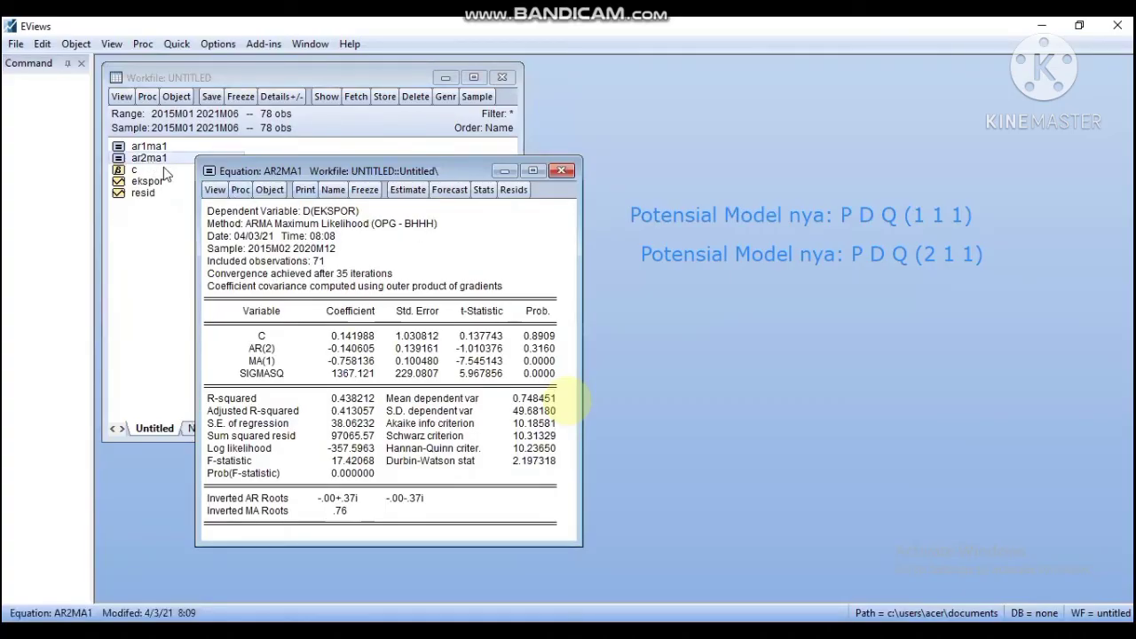
{"action": "left_click", "coordinate": [450, 190]}
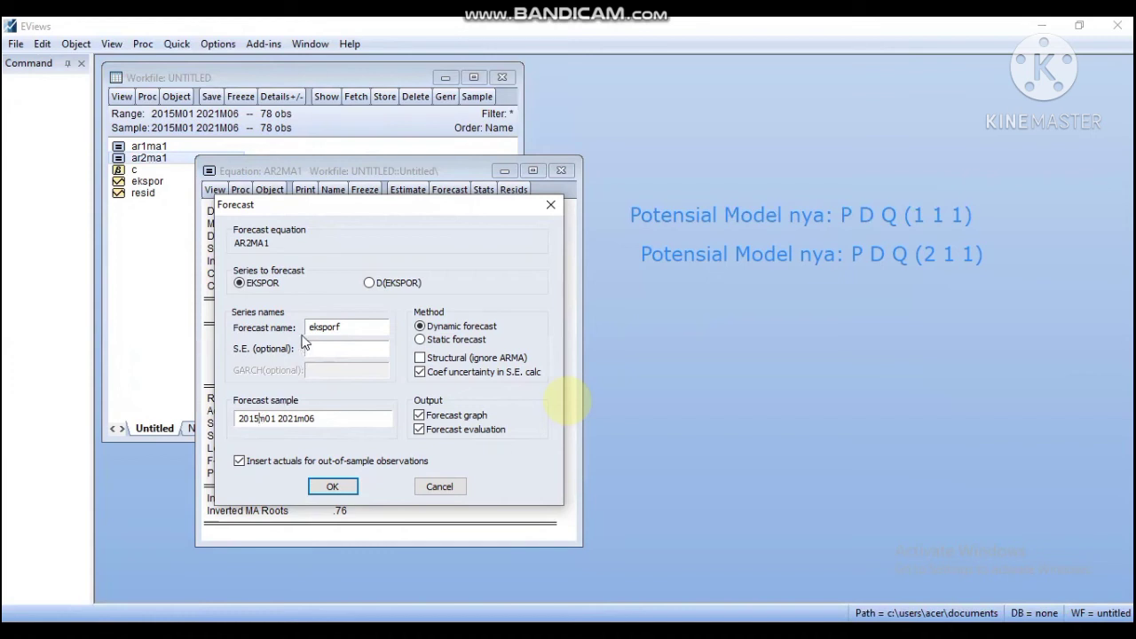
{"action": "key", "text": "BackSpace"}
{"action": "key", "text": "BackSpace"}
{"action": "type", "text": "21"}
{"action": "left_click", "coordinate": [331, 490]}
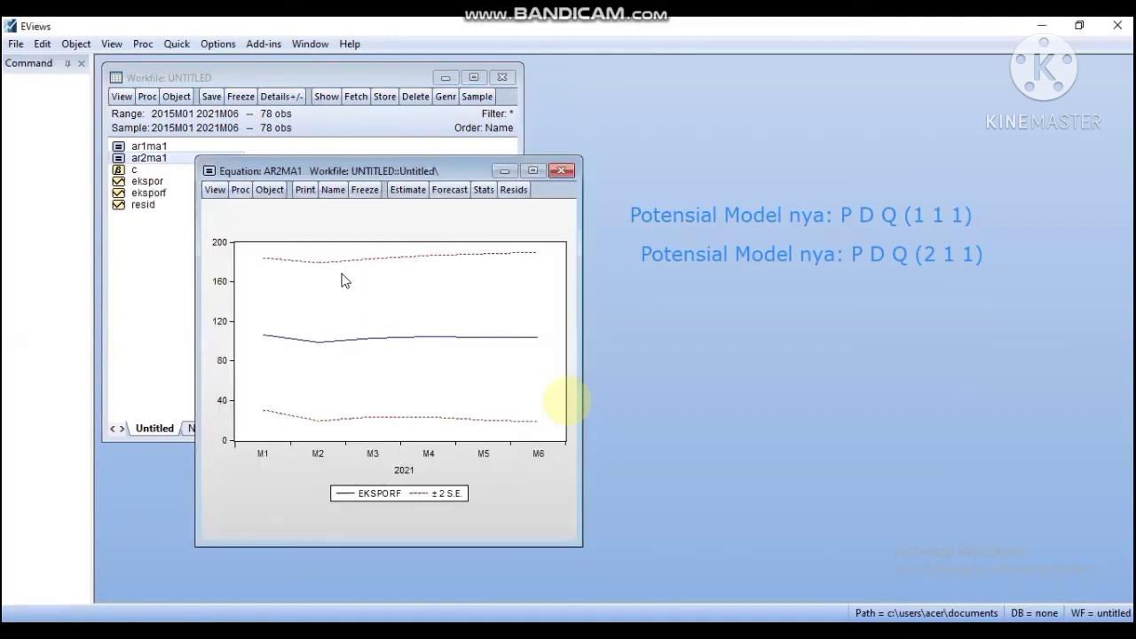
{"action": "left_click", "coordinate": [215, 189]}
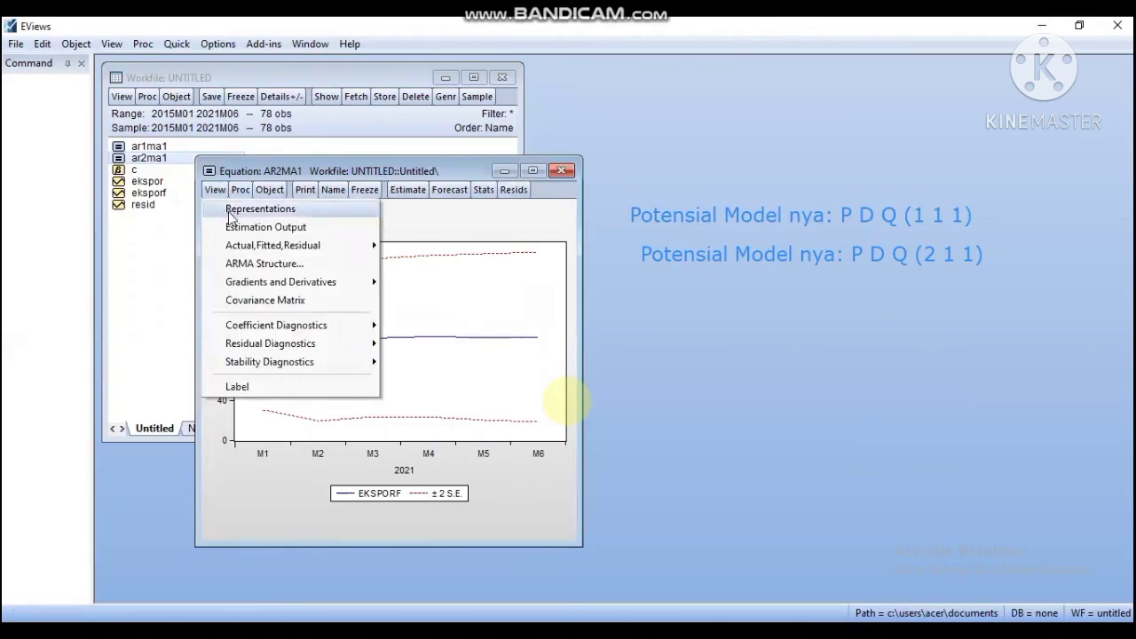
{"action": "left_click", "coordinate": [569, 172]}
- Open ekspor and eksporf together as a group, enlarge its window and examine the 2021 forecast rows
{"action": "left_click", "coordinate": [164, 182]}
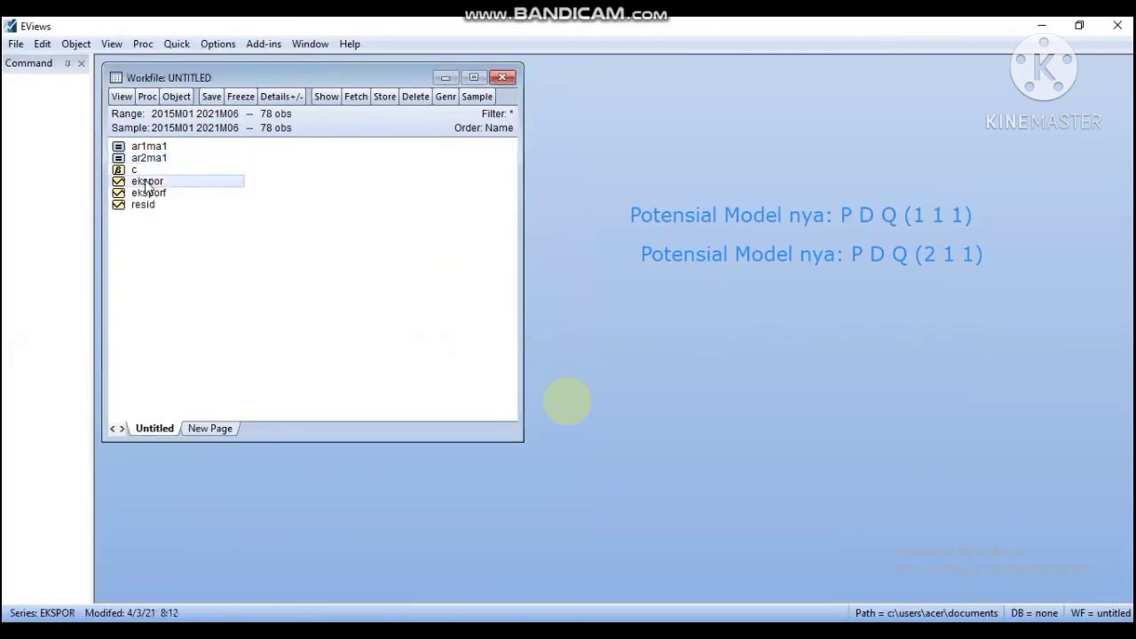
{"action": "left_click", "coordinate": [146, 193], "text": "ctrl"}
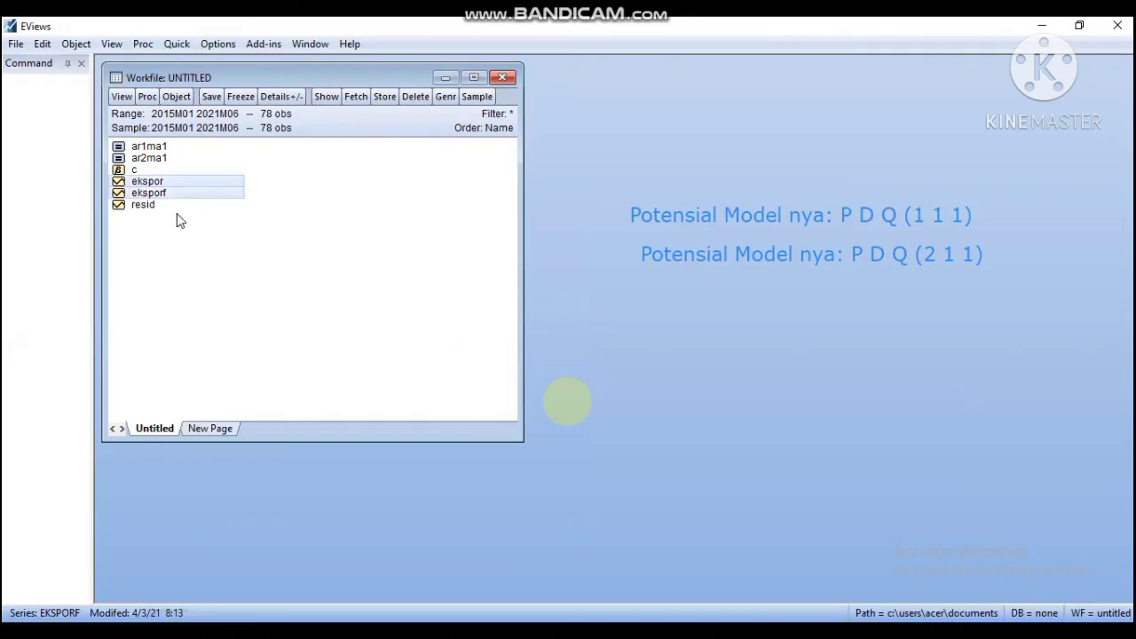
{"action": "right_click", "coordinate": [152, 185]}
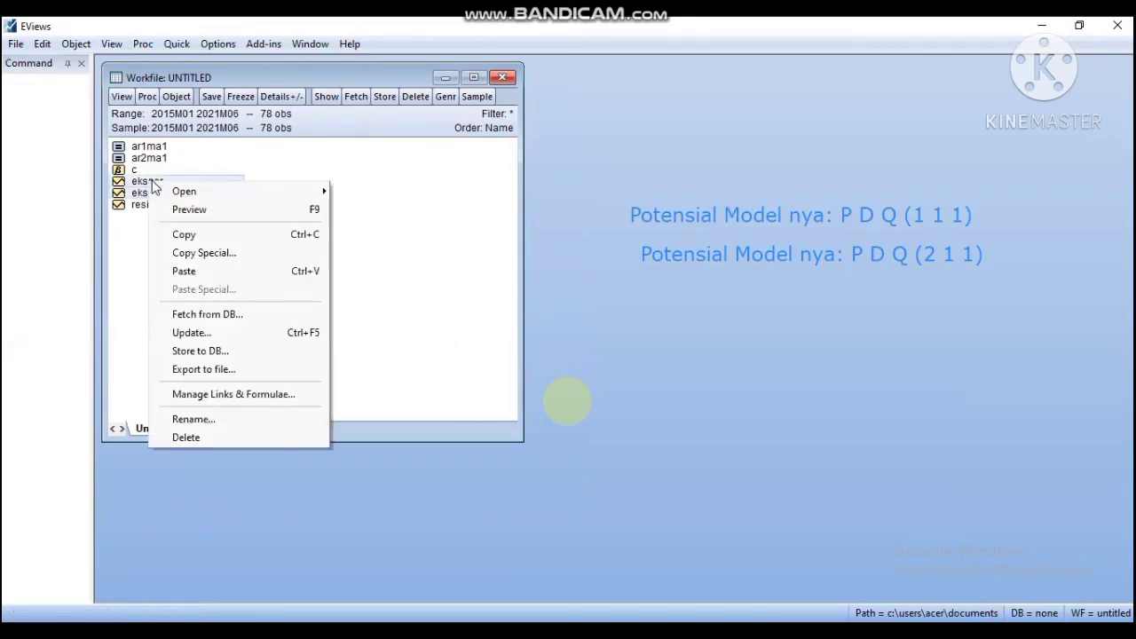
{"action": "mouse_move", "coordinate": [201, 191]}
{"action": "left_click", "coordinate": [384, 190]}
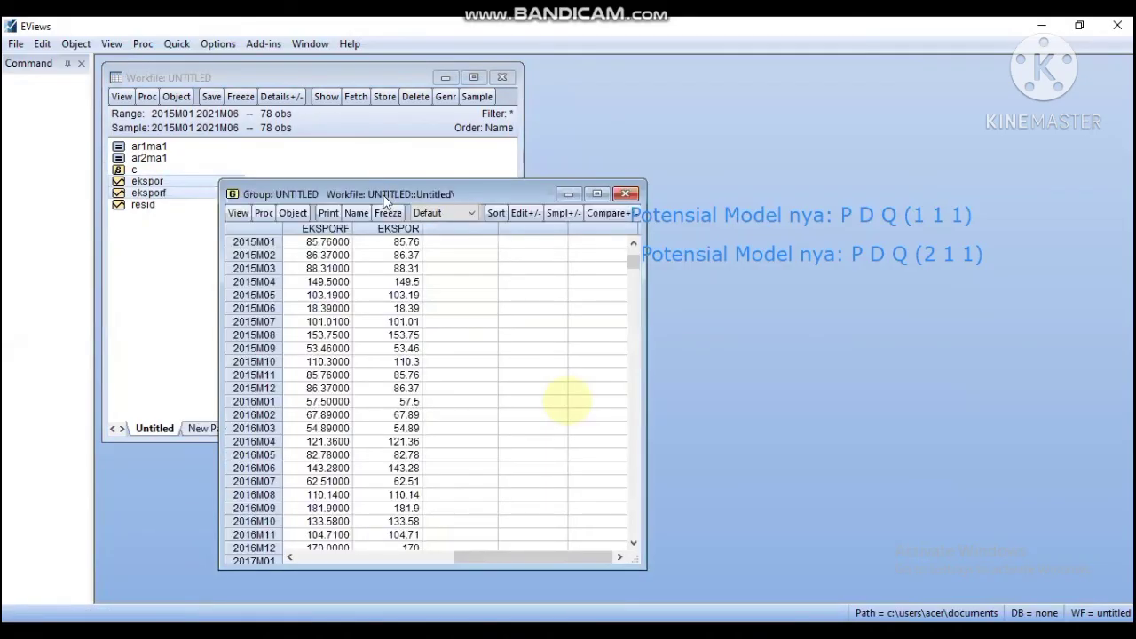
{"action": "left_click_drag", "start_coordinate": [384, 197], "coordinate": [448, 95]}
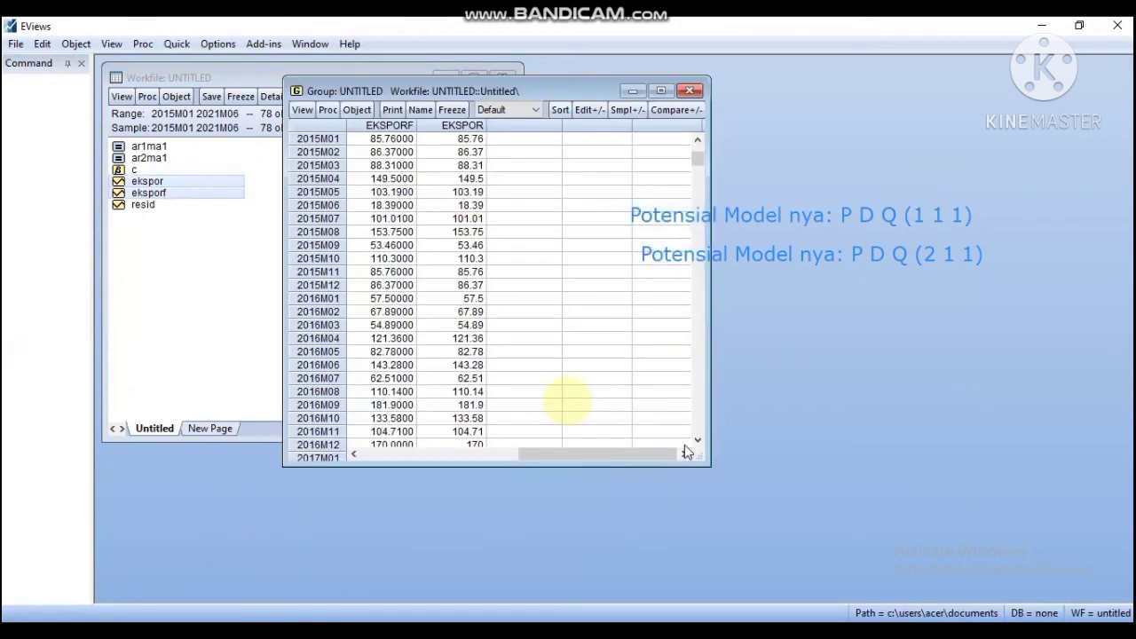
{"action": "left_click_drag", "start_coordinate": [703, 461], "coordinate": [719, 572]}
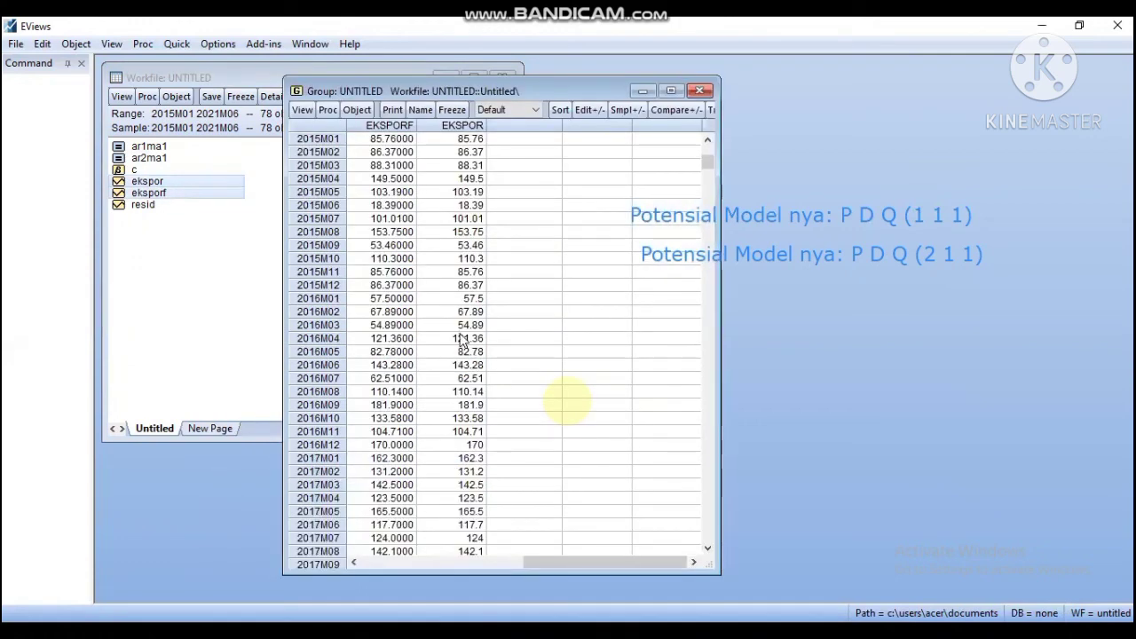
{"action": "scroll", "coordinate": [460, 342], "scroll_direction": "down", "scroll_amount": 4}
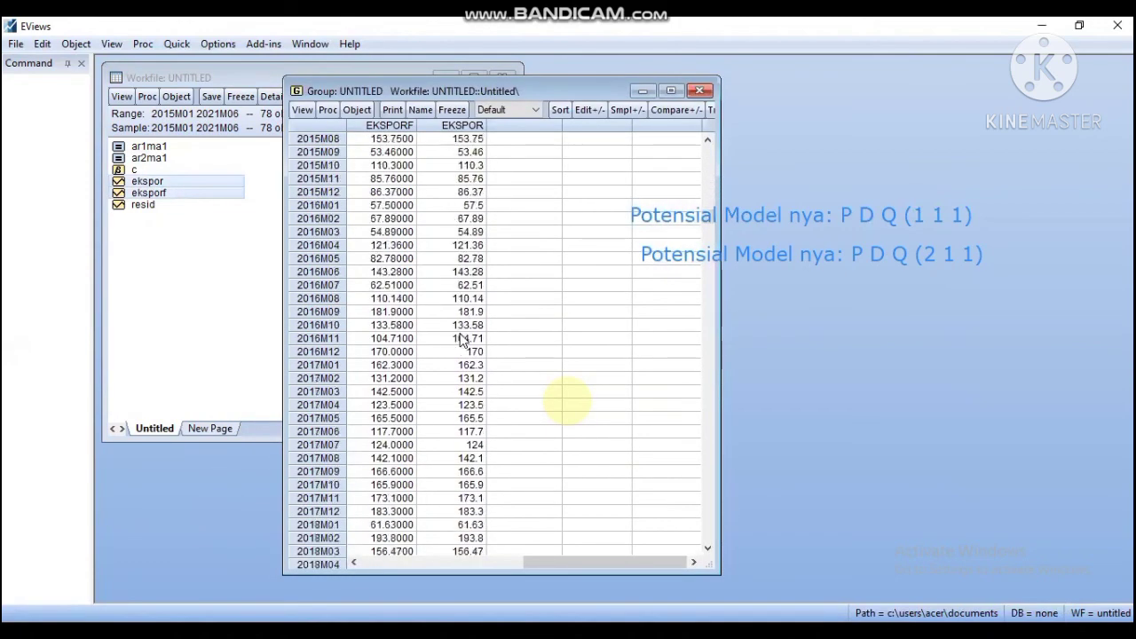
{"action": "scroll", "coordinate": [453, 334], "scroll_direction": "down", "scroll_amount": 12}
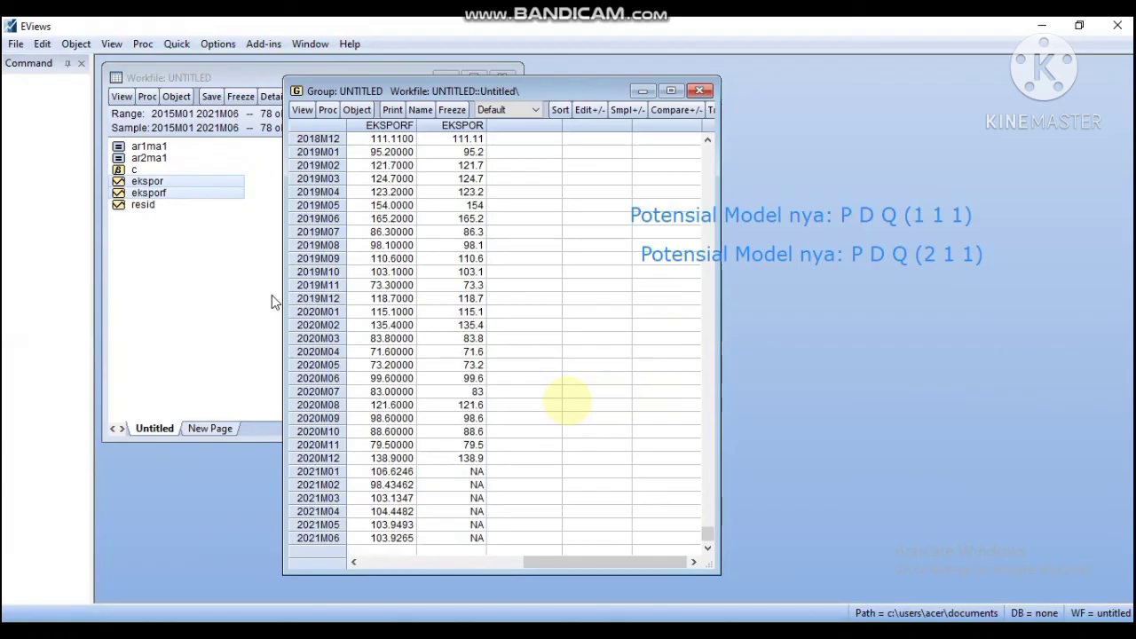
- Plot the group as a Line & Symbol graph in a single graph, enlarge it and inspect the 2021 forecast
{"action": "left_click", "coordinate": [302, 109]}
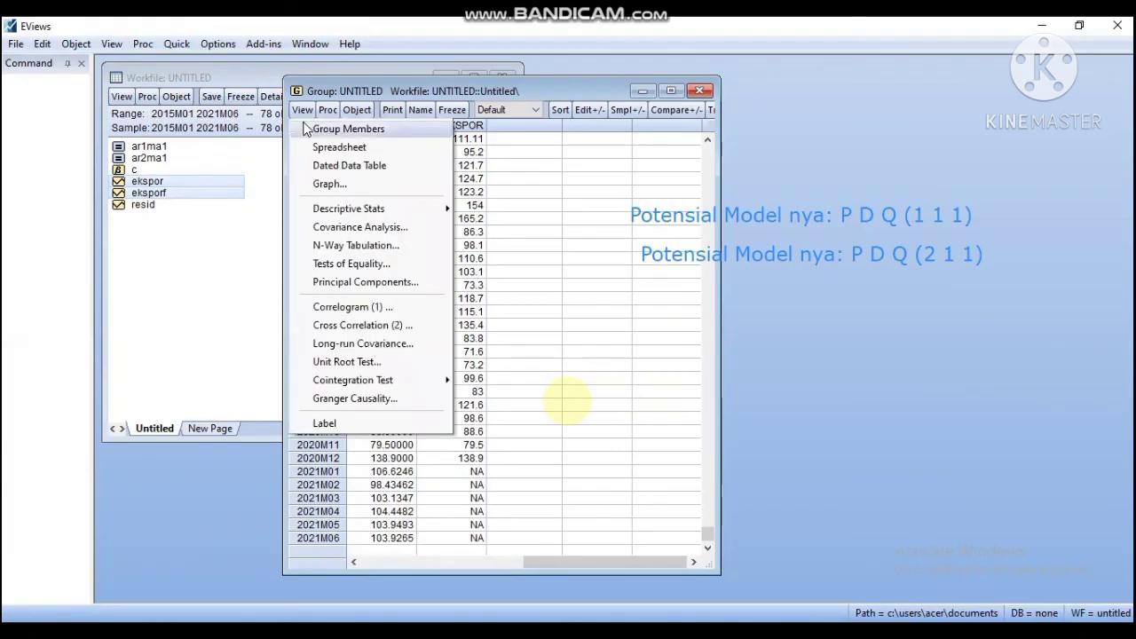
{"action": "left_click", "coordinate": [351, 189]}
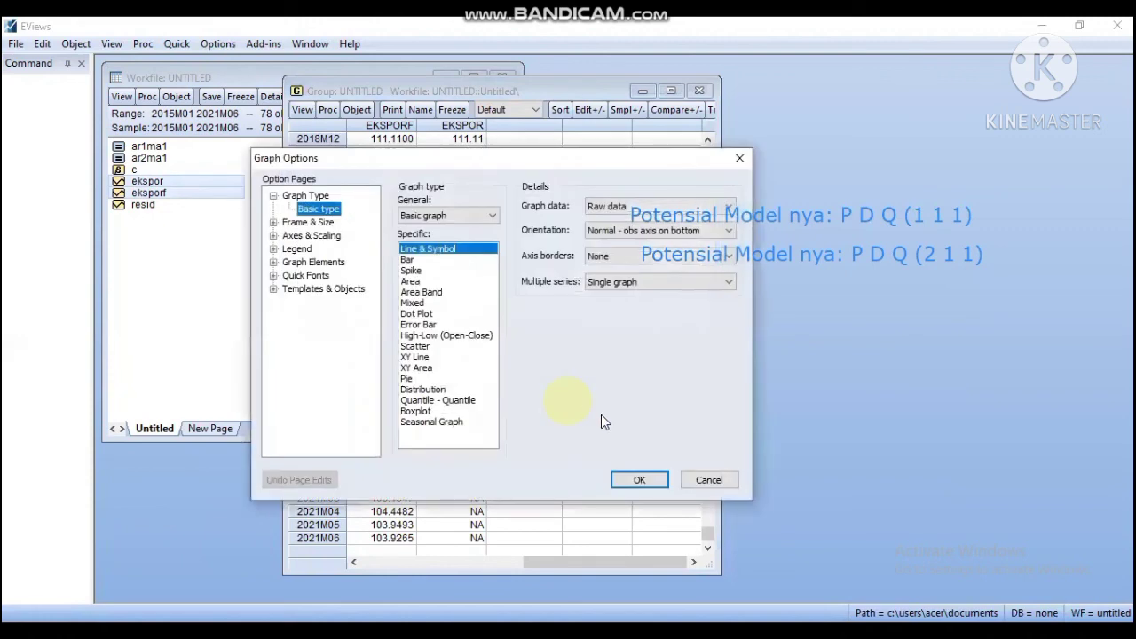
{"action": "left_click", "coordinate": [639, 479]}
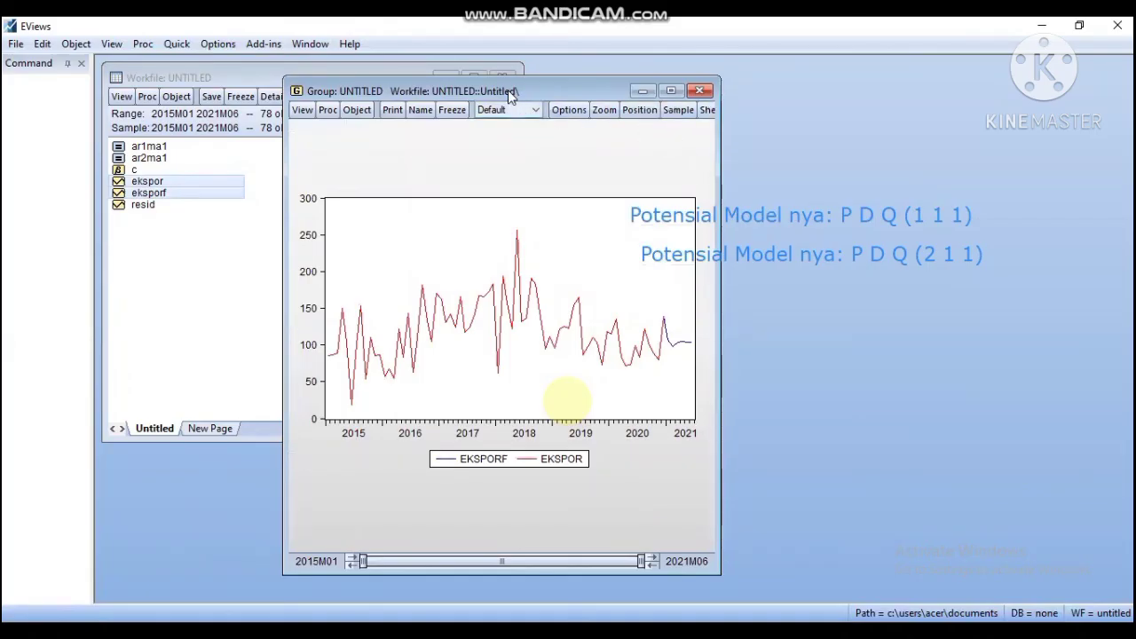
{"action": "left_click_drag", "start_coordinate": [500, 94], "coordinate": [328, 73]}
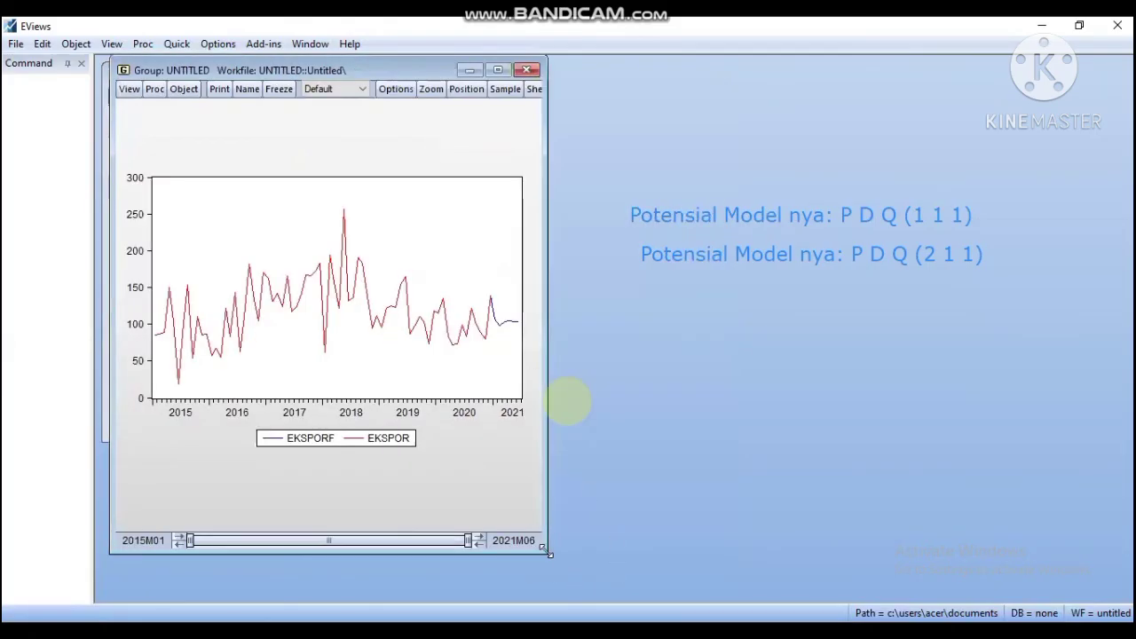
{"action": "left_click_drag", "start_coordinate": [545, 551], "coordinate": [672, 581]}
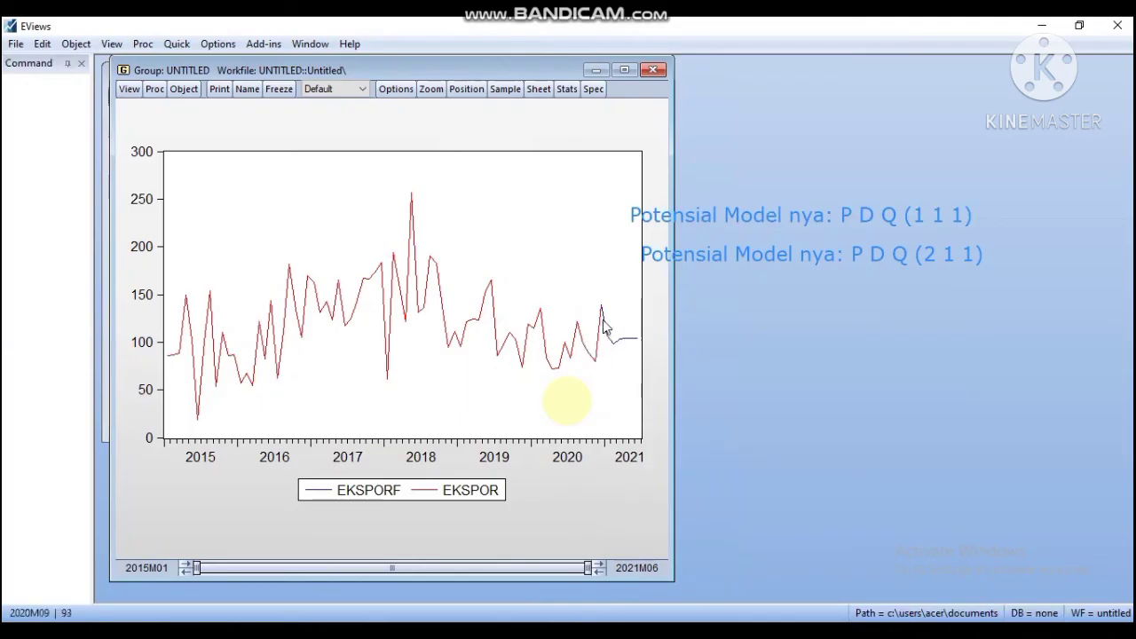
{"action": "mouse_move", "coordinate": [609, 347]}
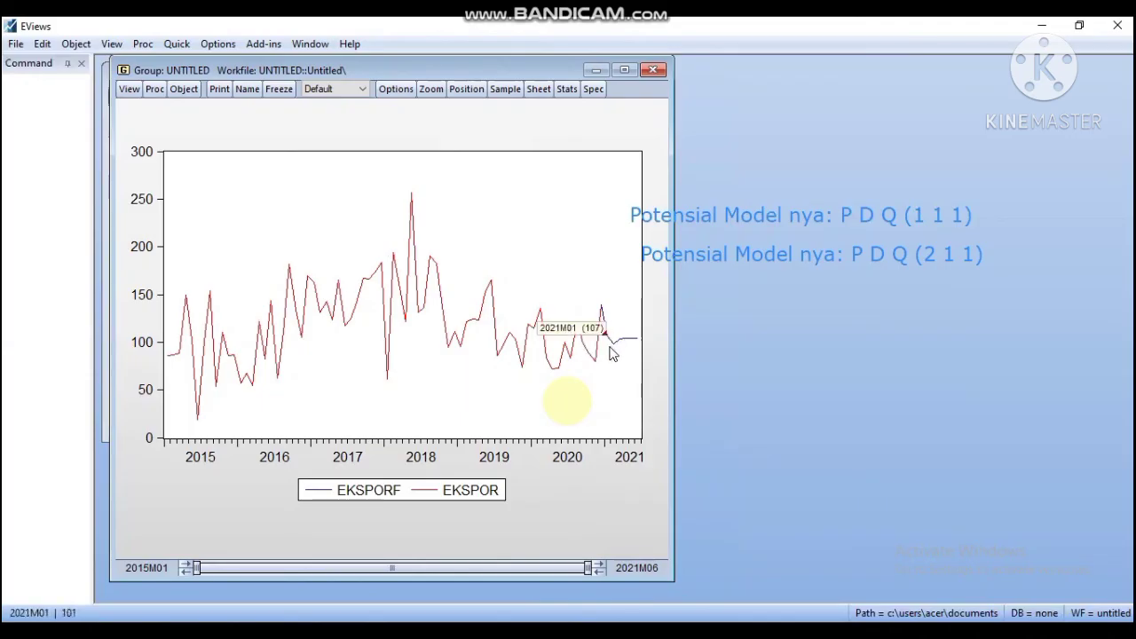